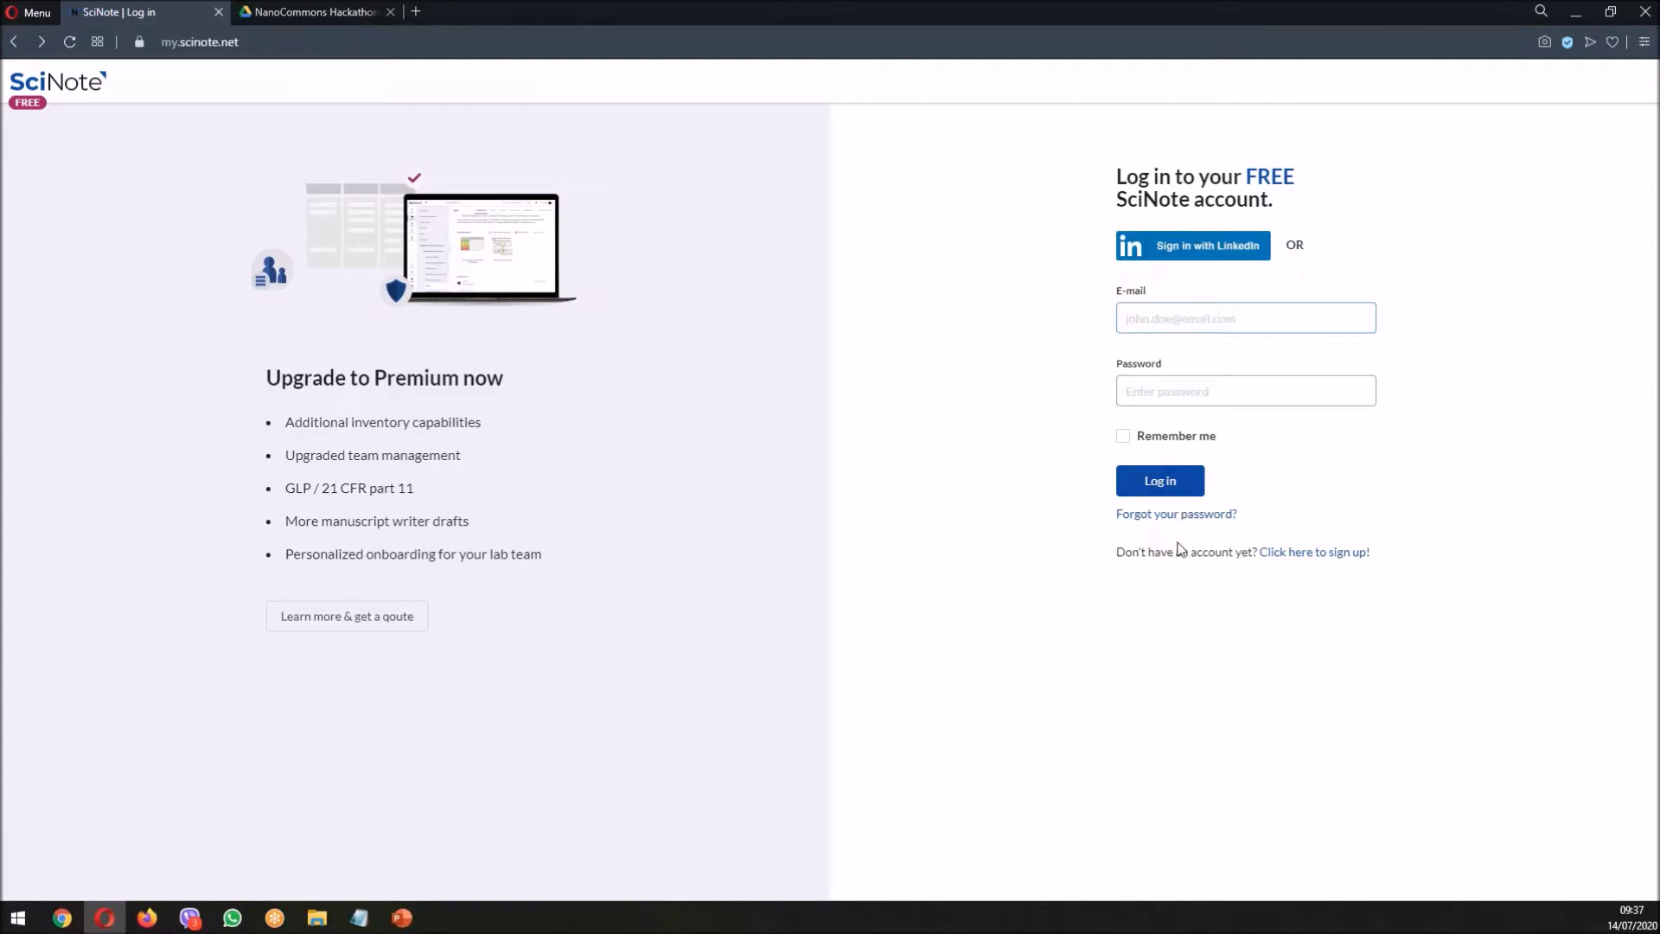
- Open the sign-up form and fill the full name and e-mail from saved suggestions
{"action": "left_click", "coordinate": [1267, 554]}
{"action": "left_click", "coordinate": [1182, 317]}
{"action": "left_click", "coordinate": [1177, 362]}
{"action": "left_click", "coordinate": [1156, 392]}
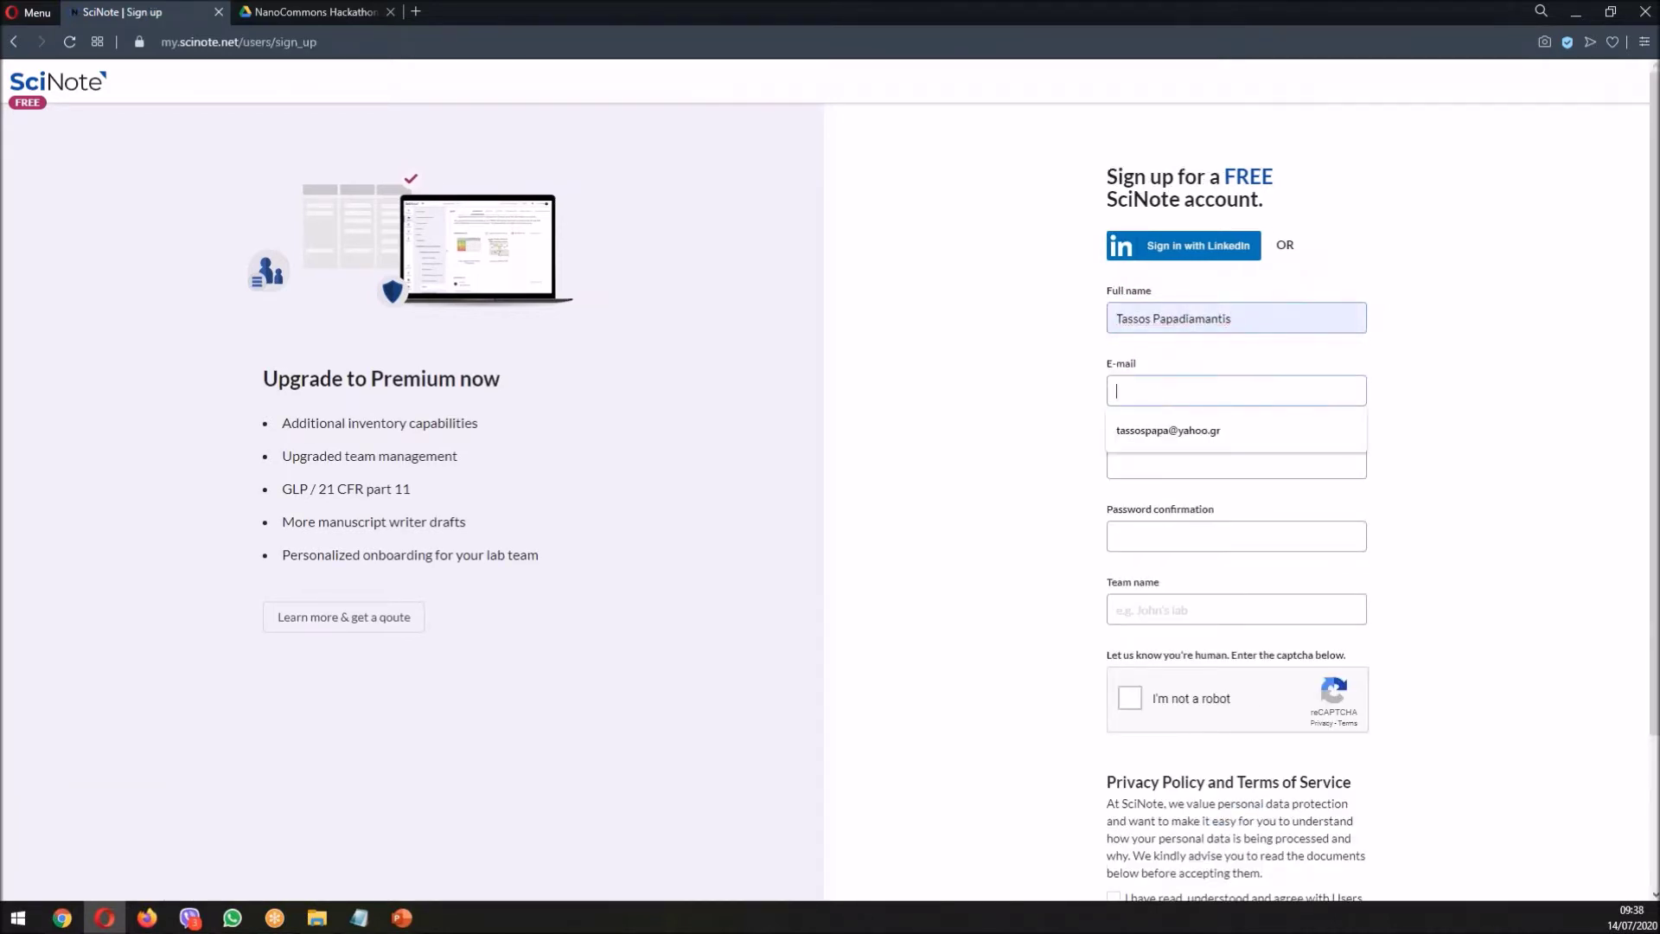
{"action": "left_click", "coordinate": [1145, 438]}
- Enter and confirm the account password, and set the team name to NanoHackathon
{"action": "left_click", "coordinate": [1137, 455]}
{"action": "type", "text": "••••••••"}
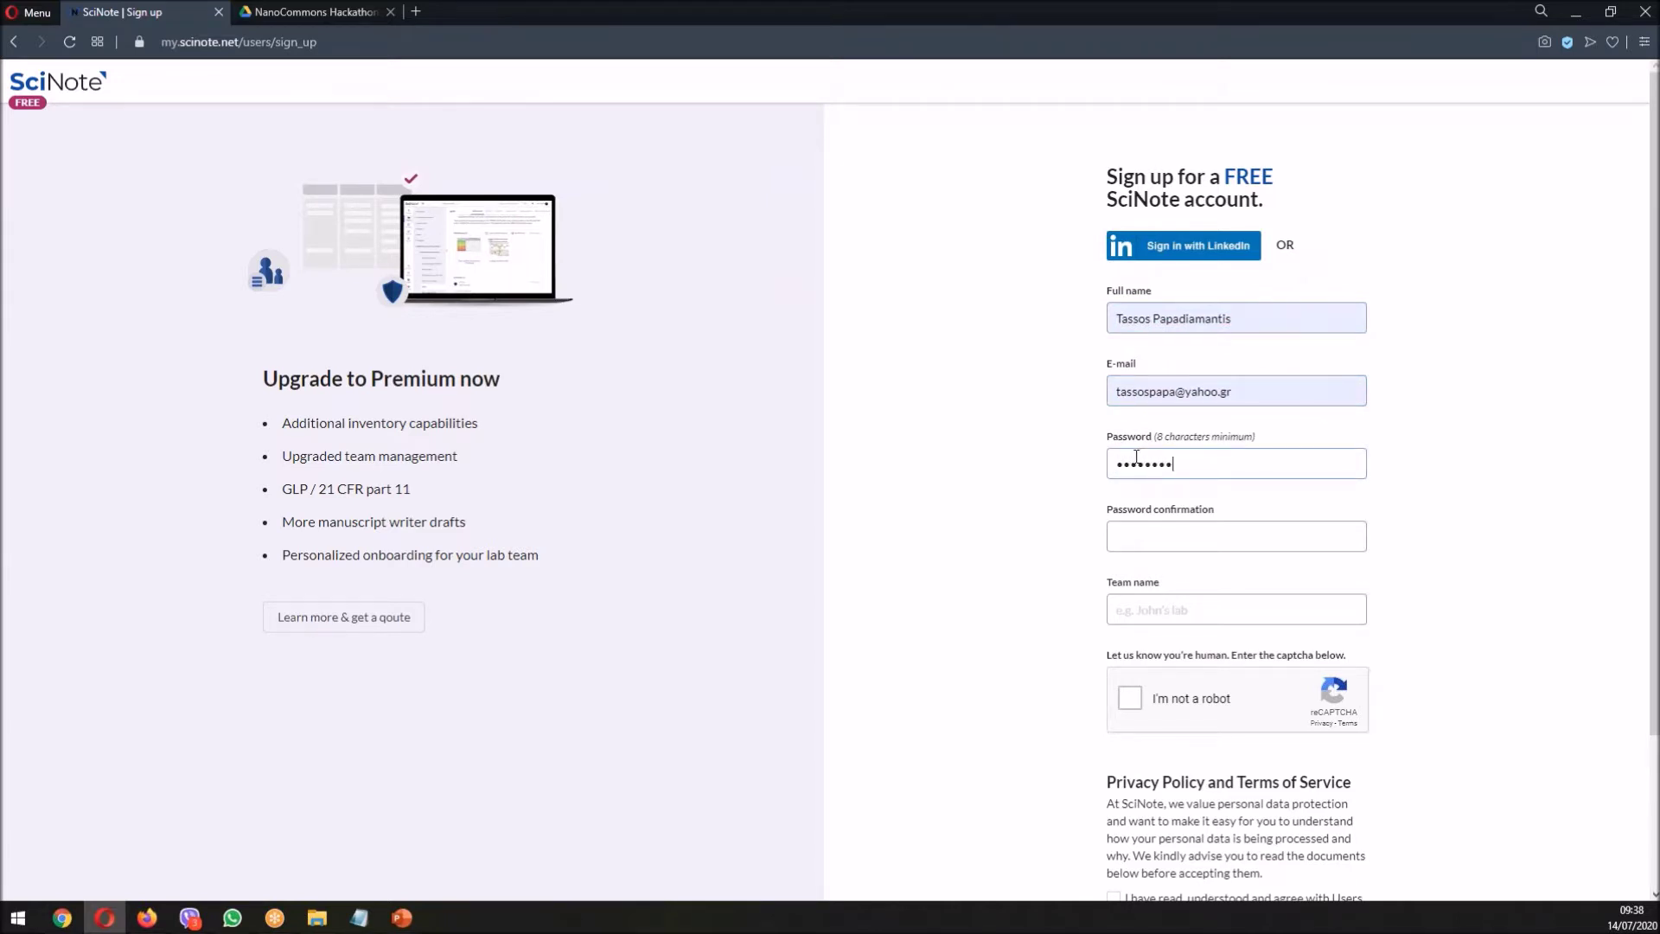
{"action": "key", "text": "BackSpace"}
{"action": "key", "text": "BackSpace"}
{"action": "key", "text": "BackSpace"}
{"action": "key", "text": "BackSpace"}
{"action": "key", "text": "BackSpace"}
{"action": "key", "text": "BackSpace"}
{"action": "type", "text": "••••••••"}
{"action": "key", "text": "Tab"}
{"action": "type", "text": "••••••••"}
{"action": "type", "text": "Nano"}
{"action": "type", "text": "Hackathon"}
- Pass the traffic-light captcha, accept the privacy policy and terms, and submit the sign-up
{"action": "left_click", "coordinate": [1125, 702]}
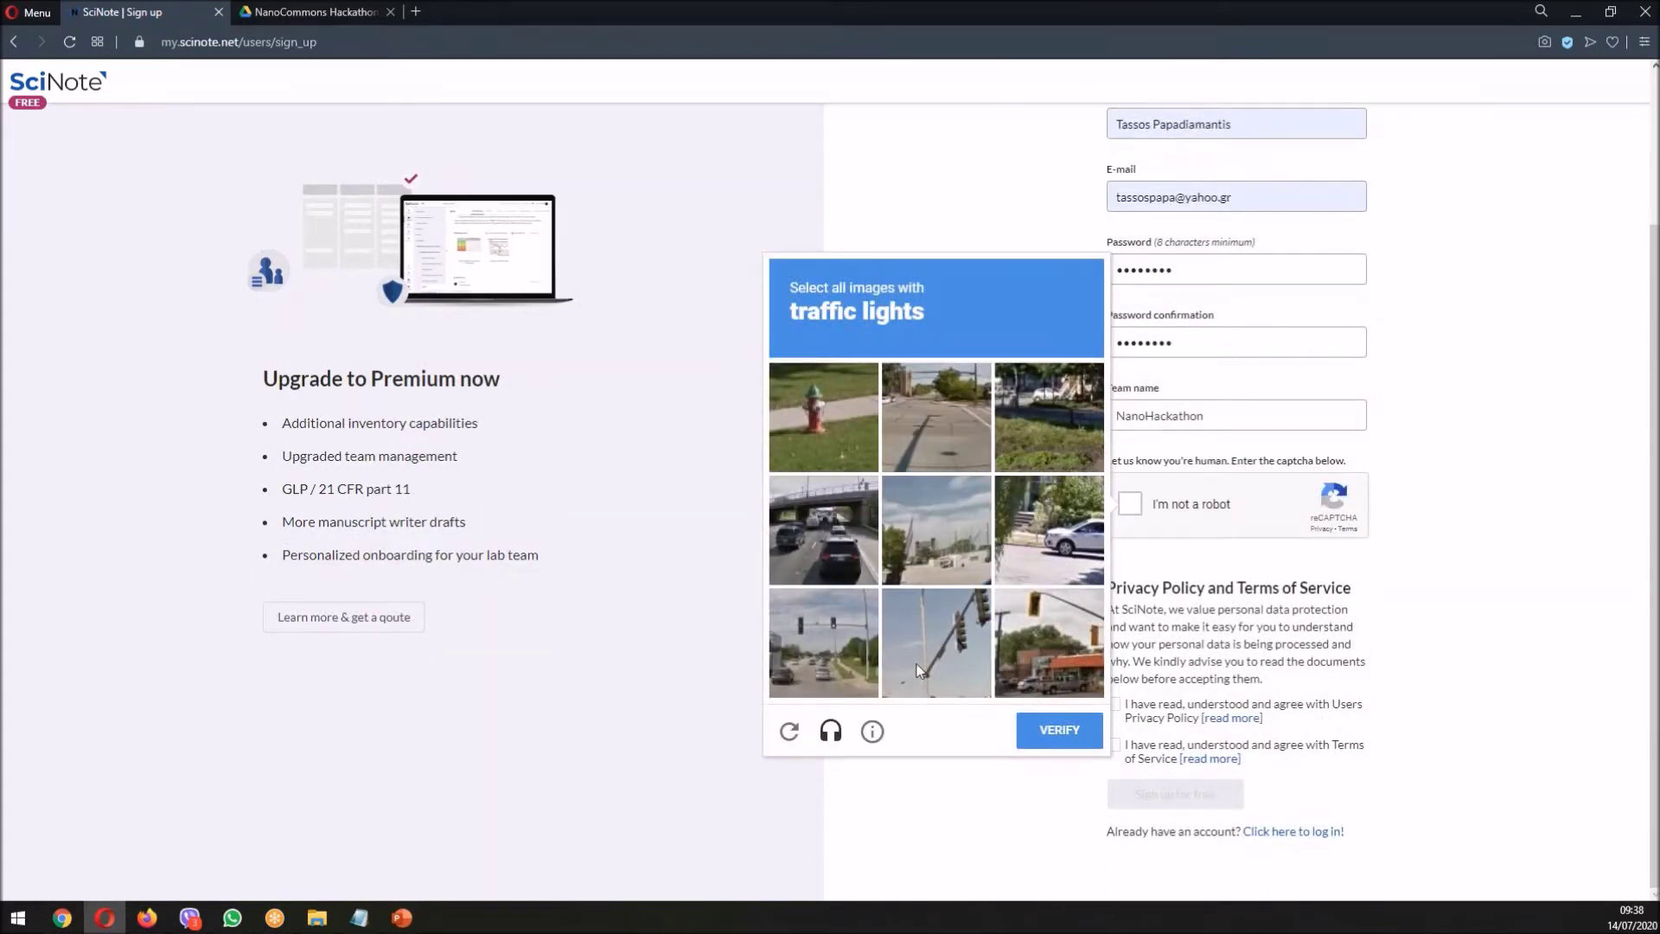
{"action": "left_click", "coordinate": [823, 641]}
{"action": "left_click", "coordinate": [948, 650]}
{"action": "left_click", "coordinate": [1086, 631]}
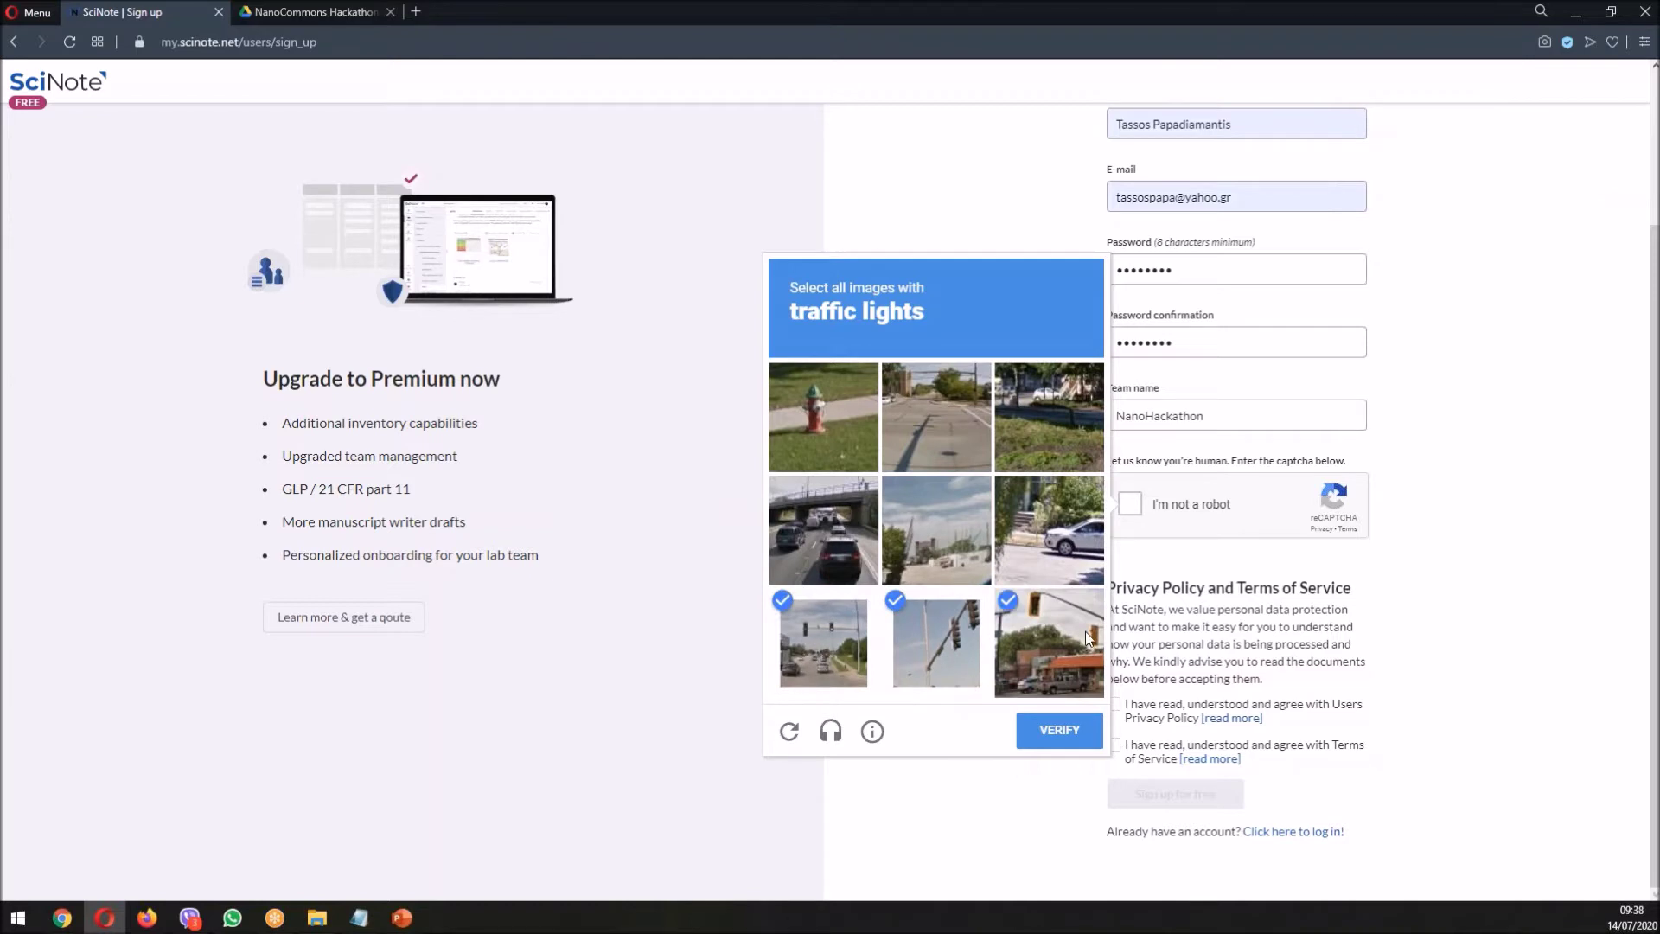
{"action": "left_click", "coordinate": [1046, 733]}
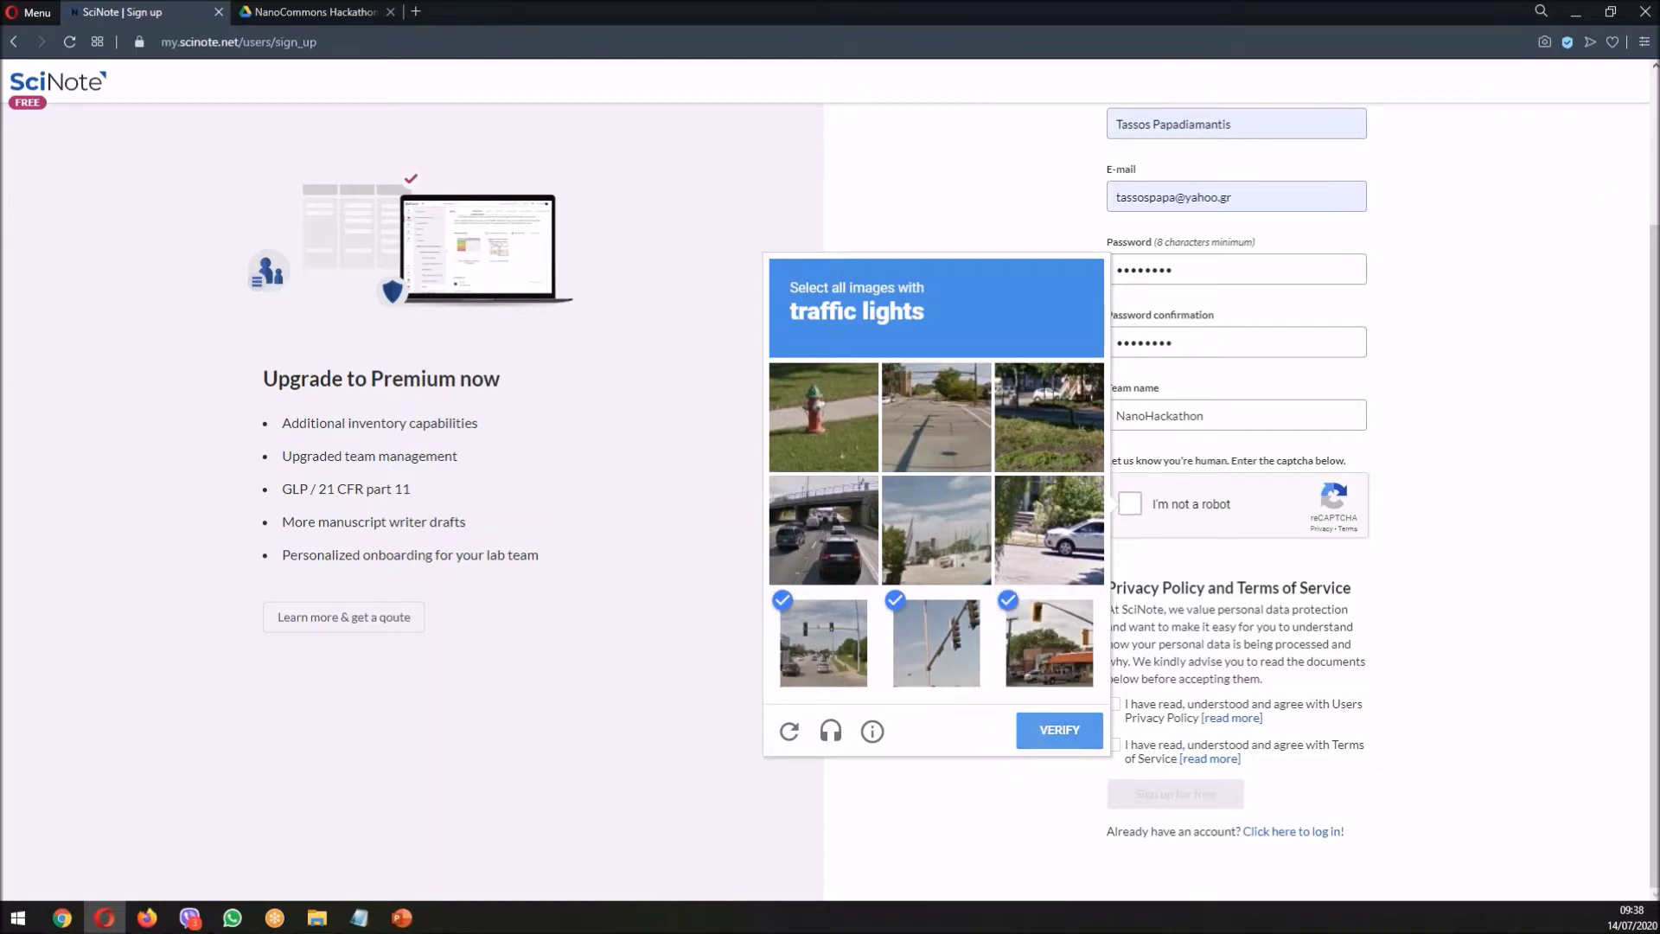
{"action": "left_click", "coordinate": [1114, 703]}
{"action": "left_click", "coordinate": [1114, 745]}
{"action": "left_click", "coordinate": [1175, 794]}
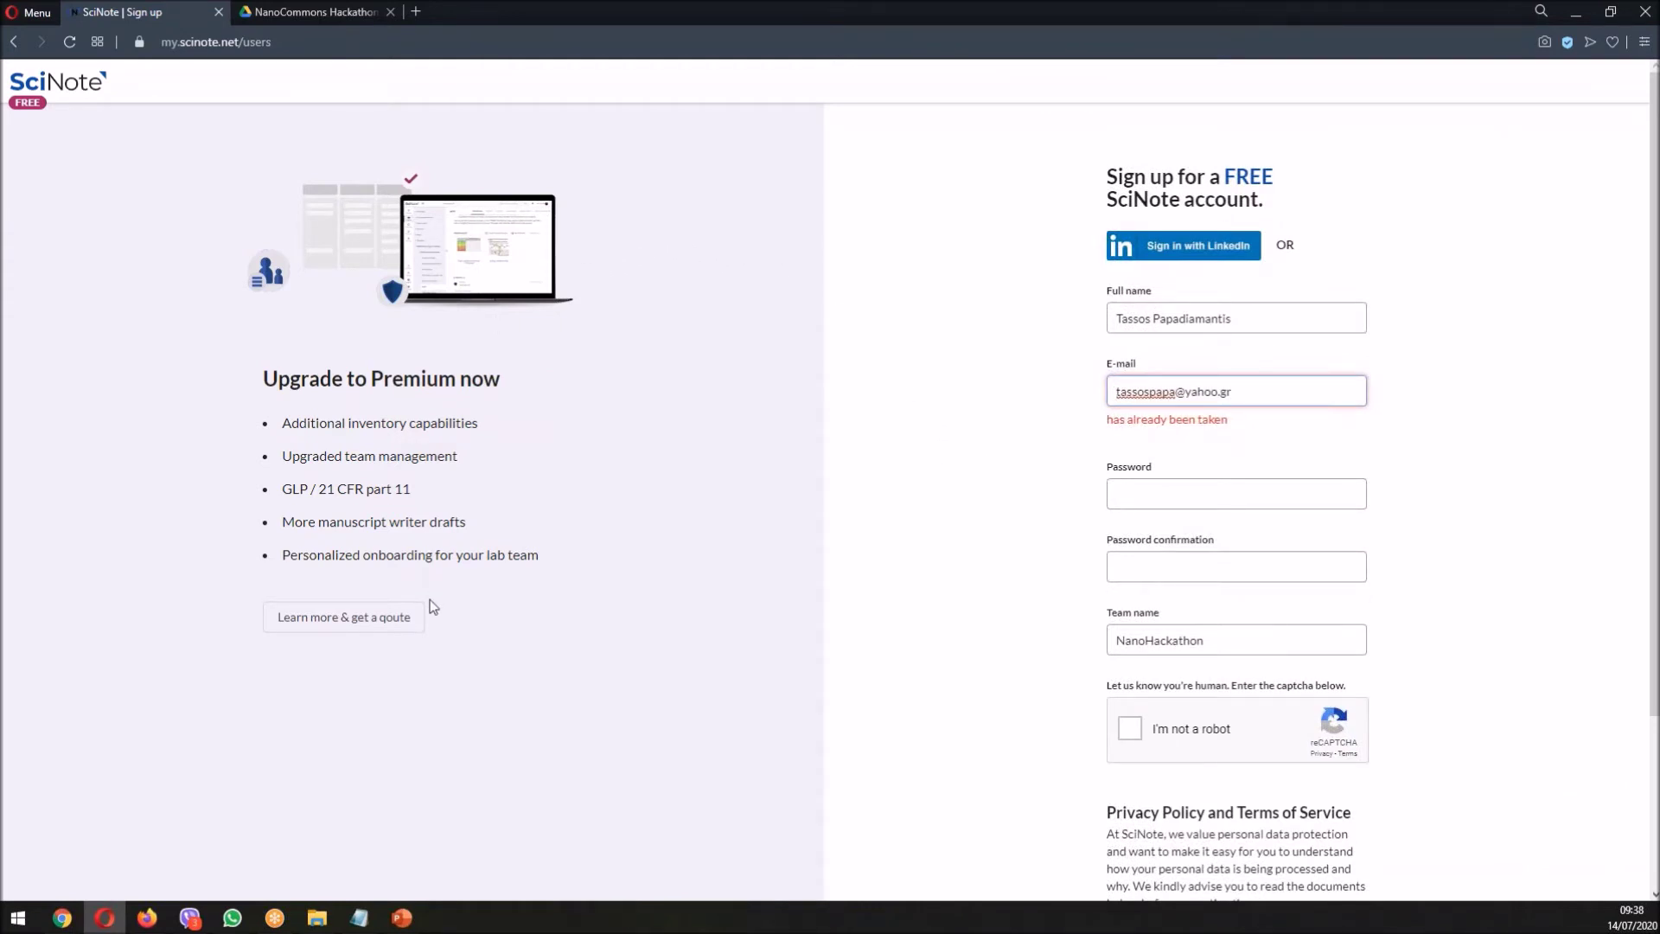
- Switch to the Chrome window showing the SciNote NanoCommons dashboard
{"action": "key", "text": "alt+Tab"}
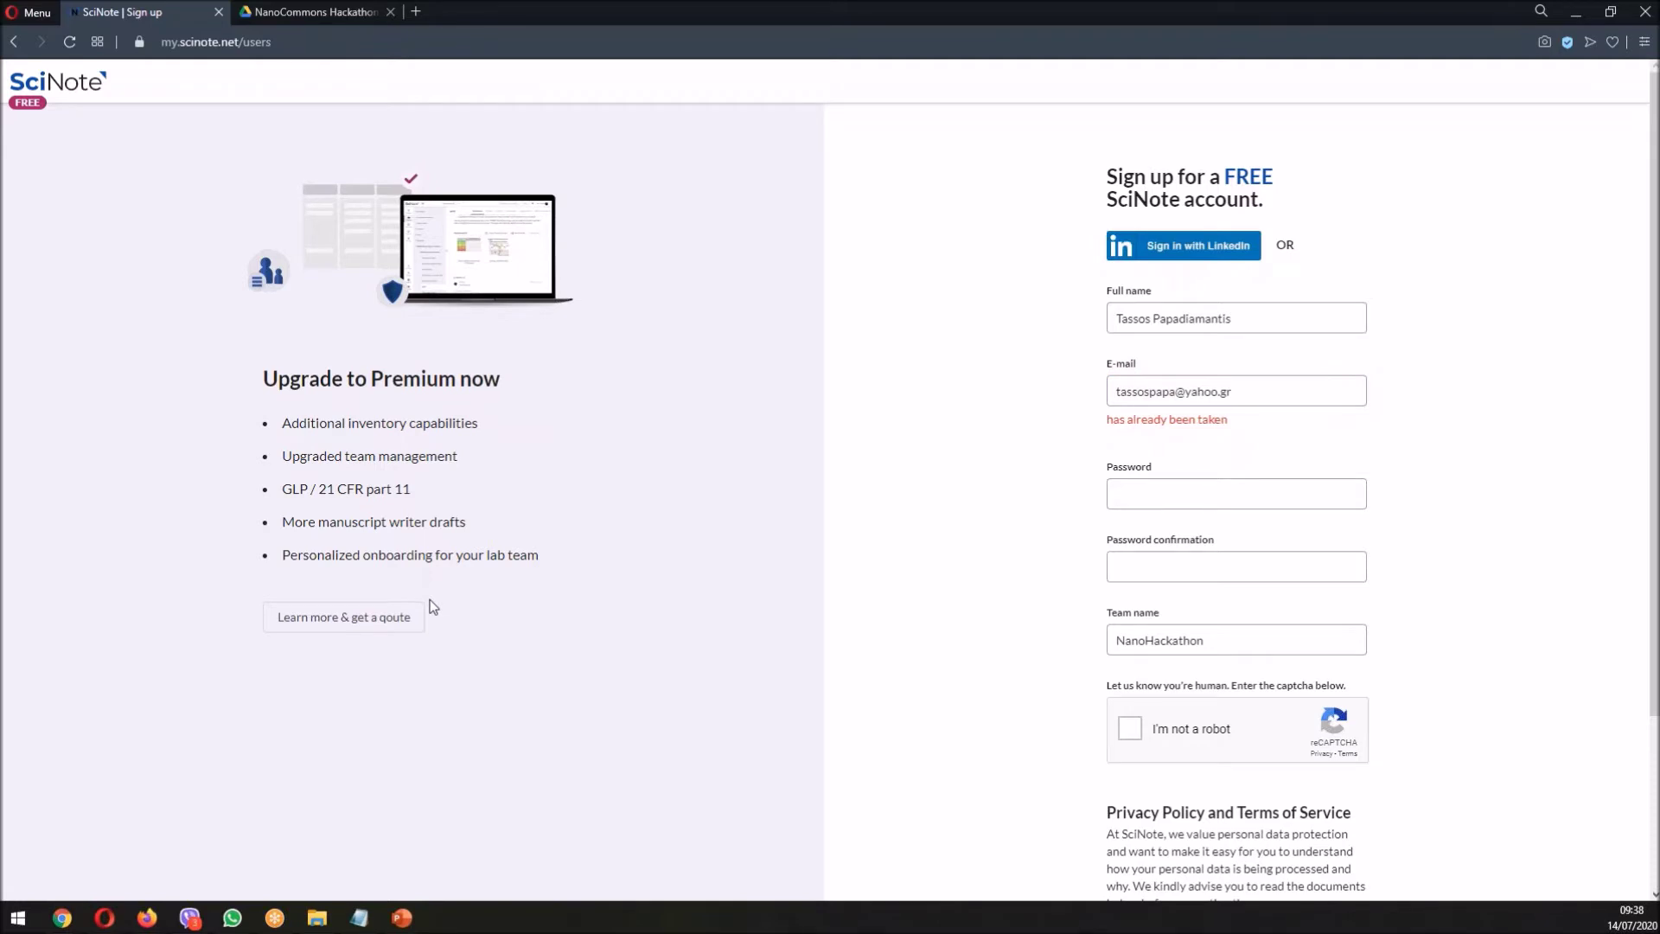
{"action": "key", "text": "alt+Tab"}
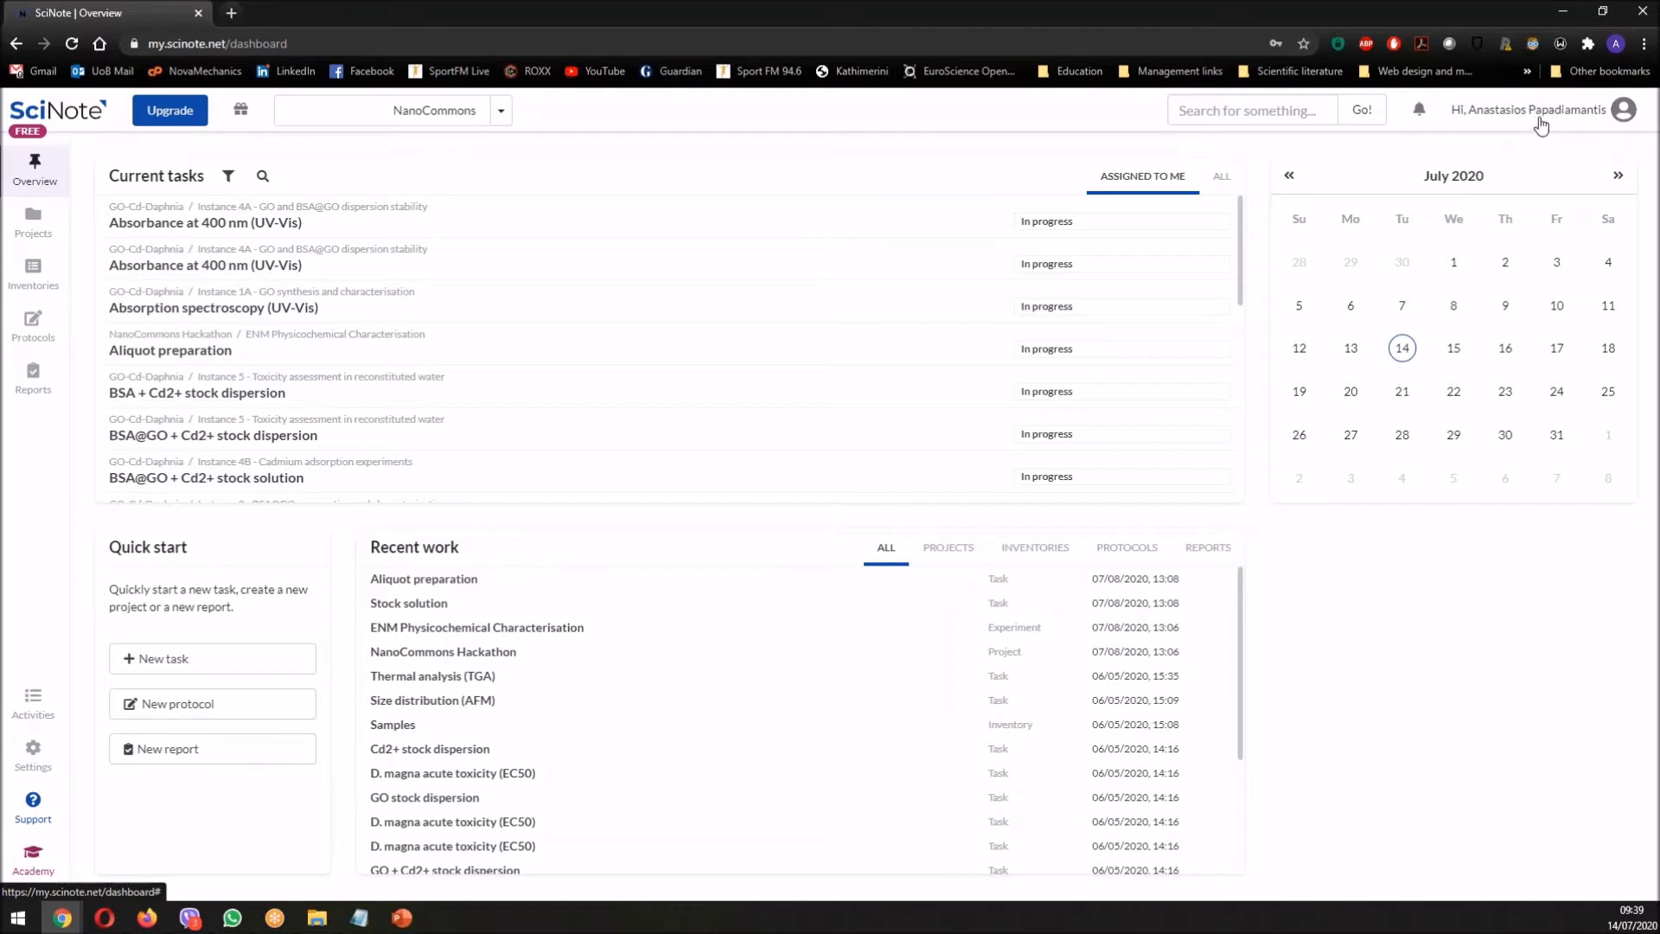
- Open the account dropdown from the greeting at the top right
{"action": "left_click", "coordinate": [1540, 121]}
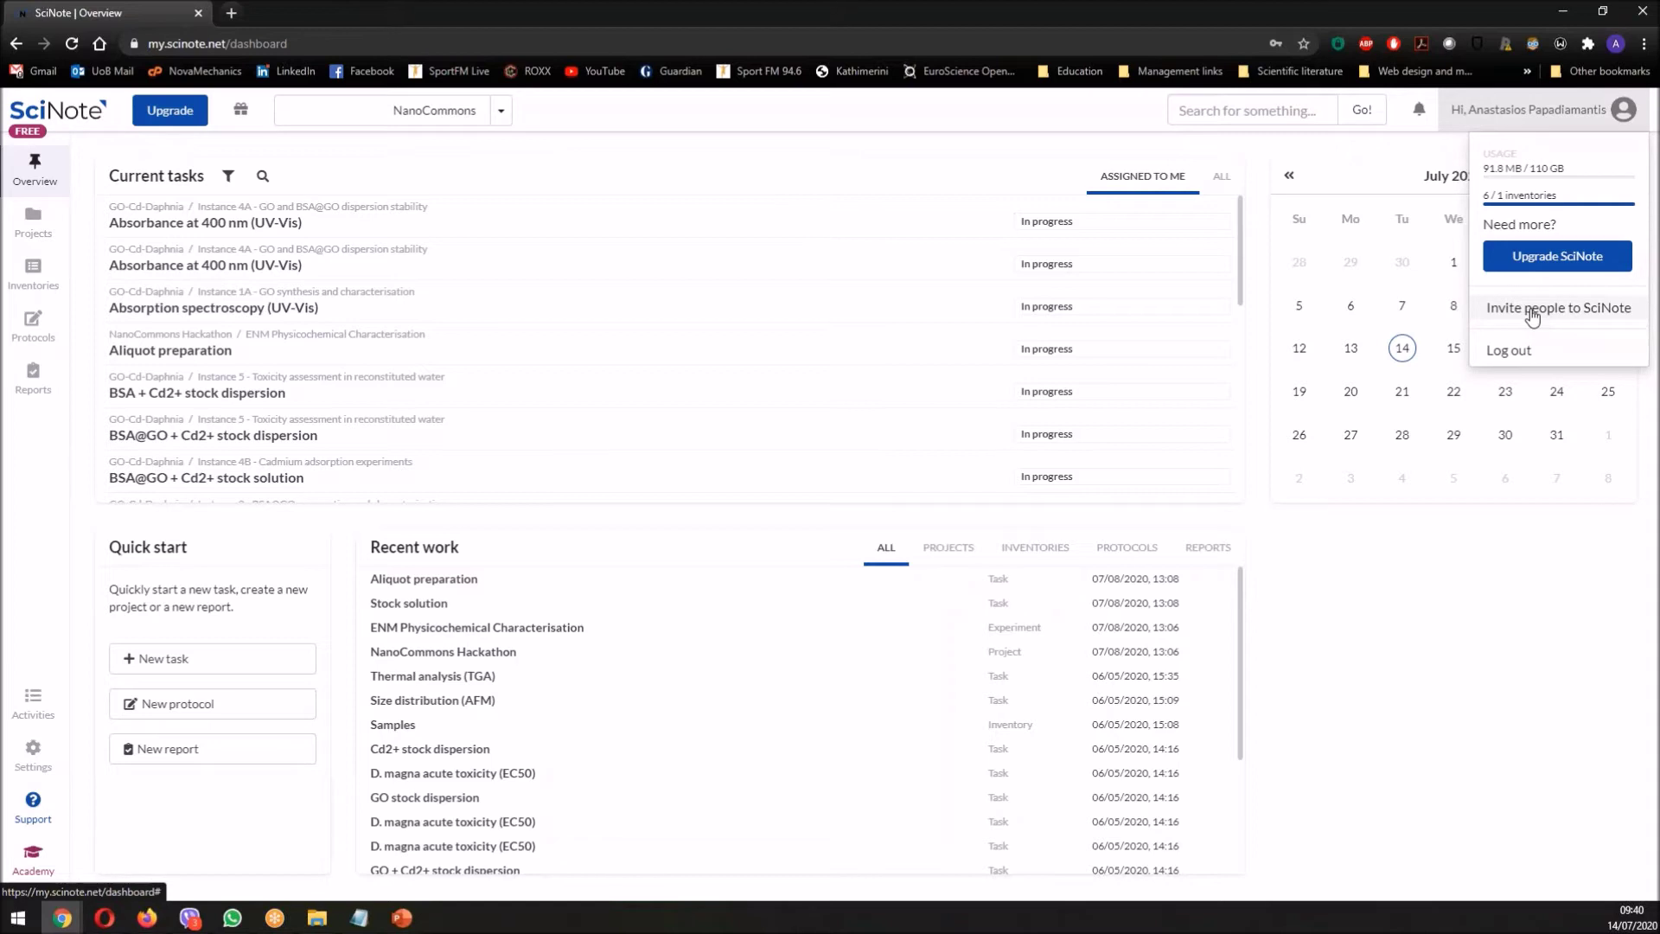
- Start an invitation to SciNote and enter the colleague's e-mail address
{"action": "left_click", "coordinate": [1531, 313]}
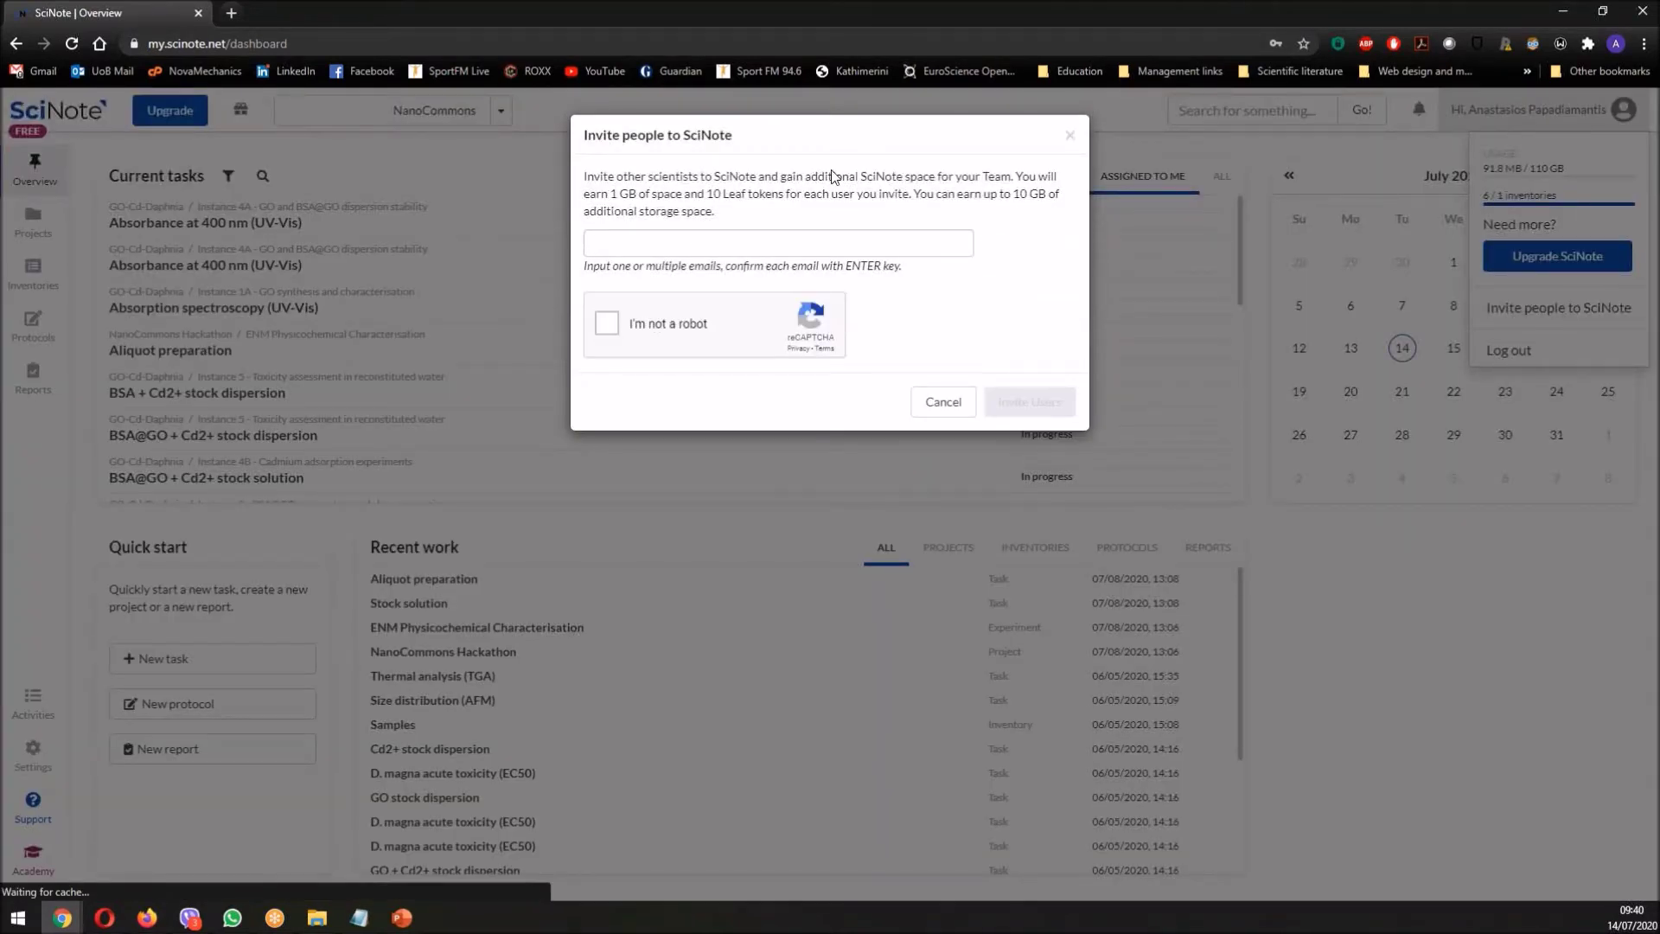
{"action": "left_click", "coordinate": [833, 251]}
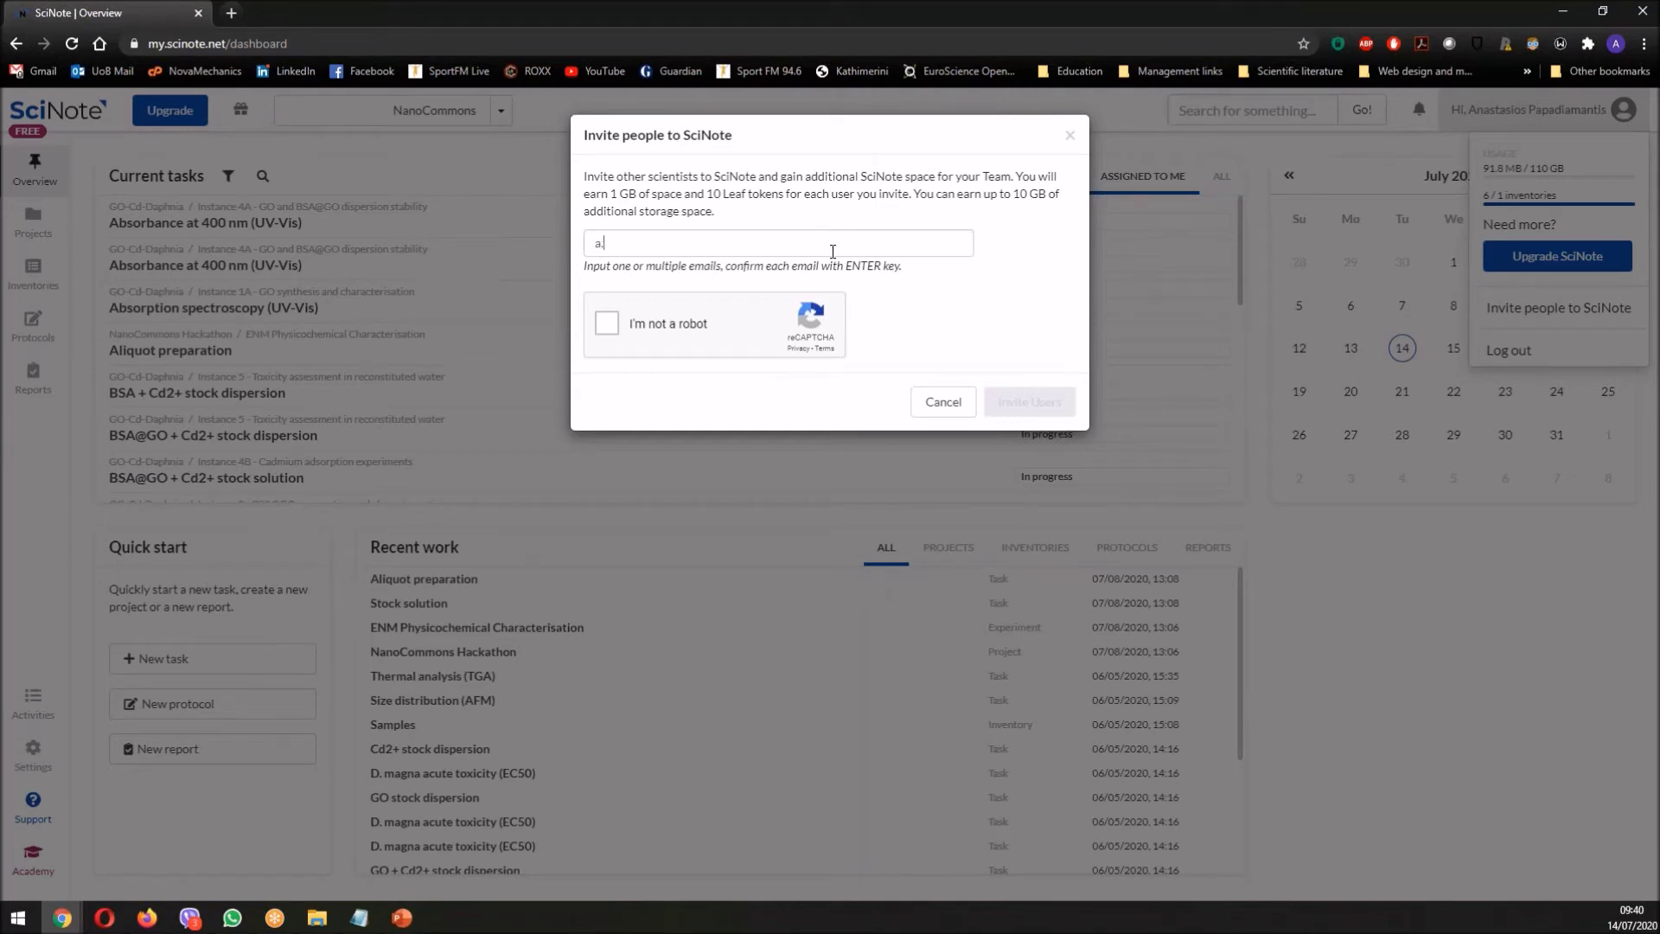
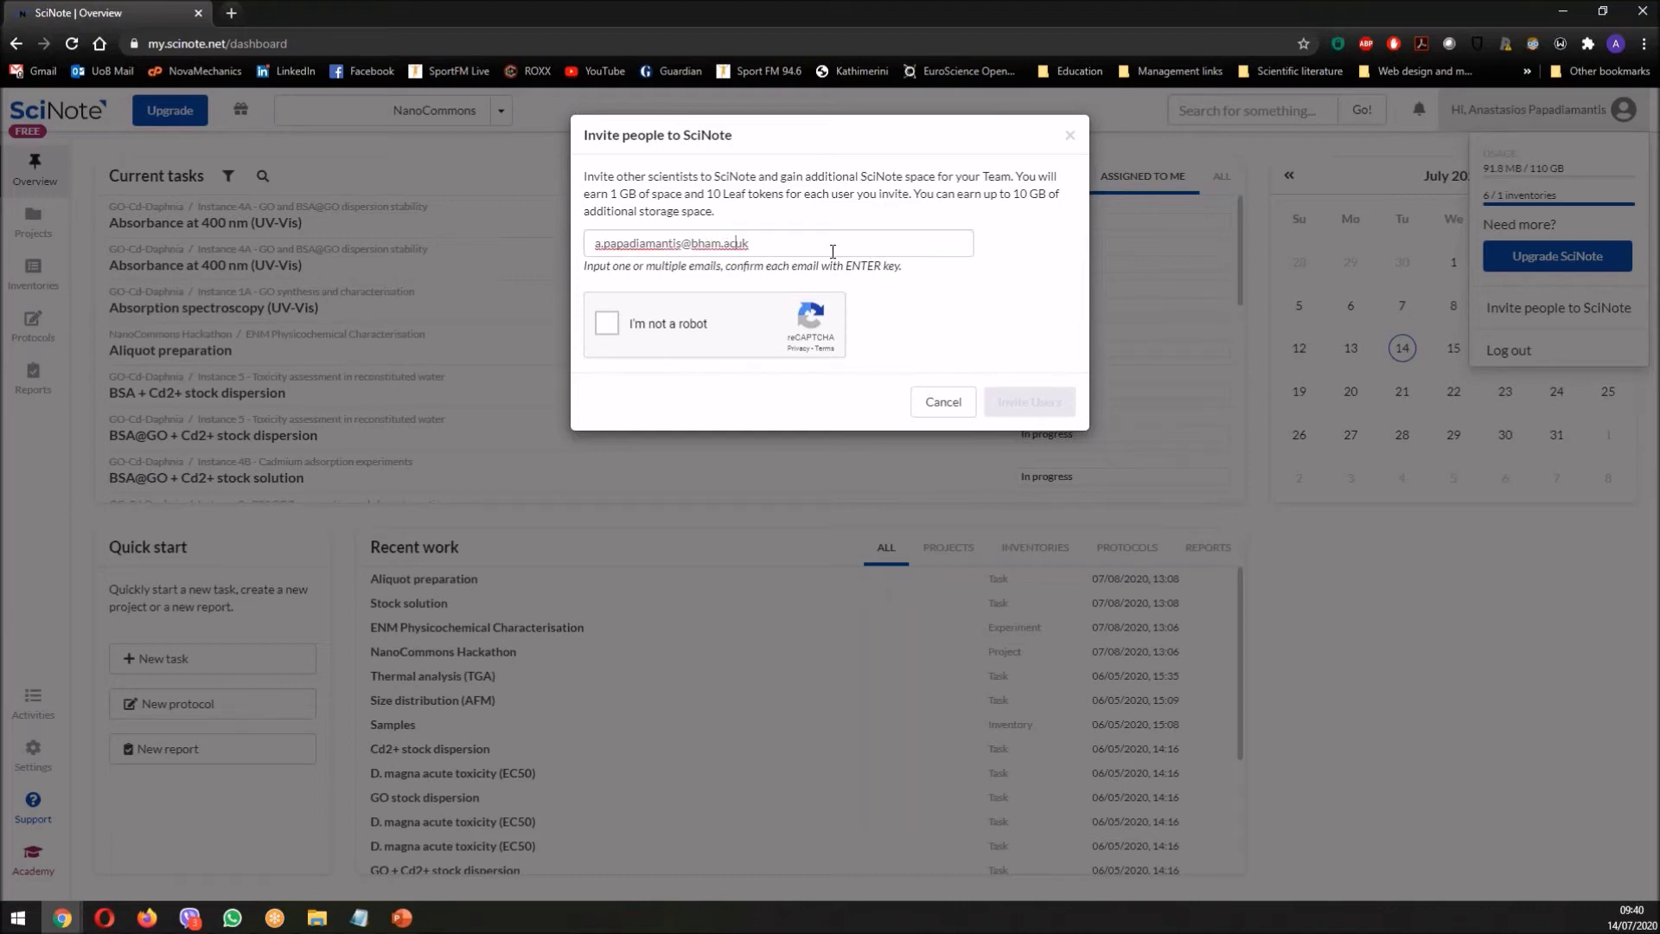
{"action": "key", "text": "Left"}
{"action": "key", "text": "Left"}
- Pass the hills image check, send the invitation, and close the results
{"action": "left_click", "coordinate": [607, 324]}
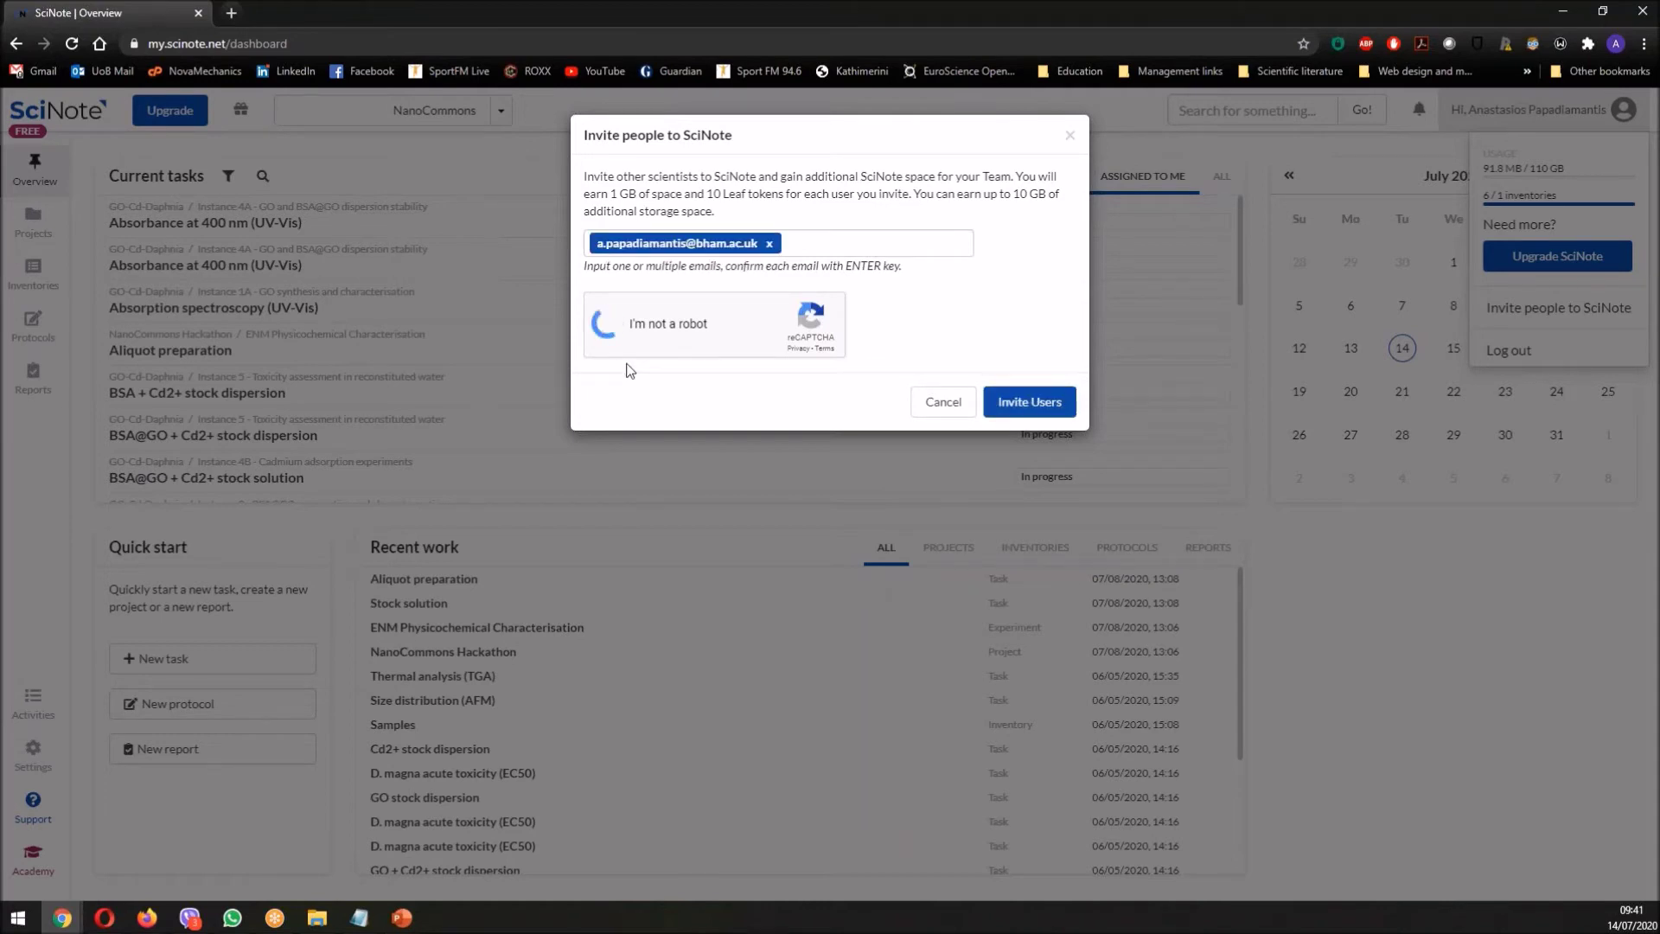
{"action": "left_click", "coordinate": [689, 374]}
{"action": "left_click", "coordinate": [692, 252]}
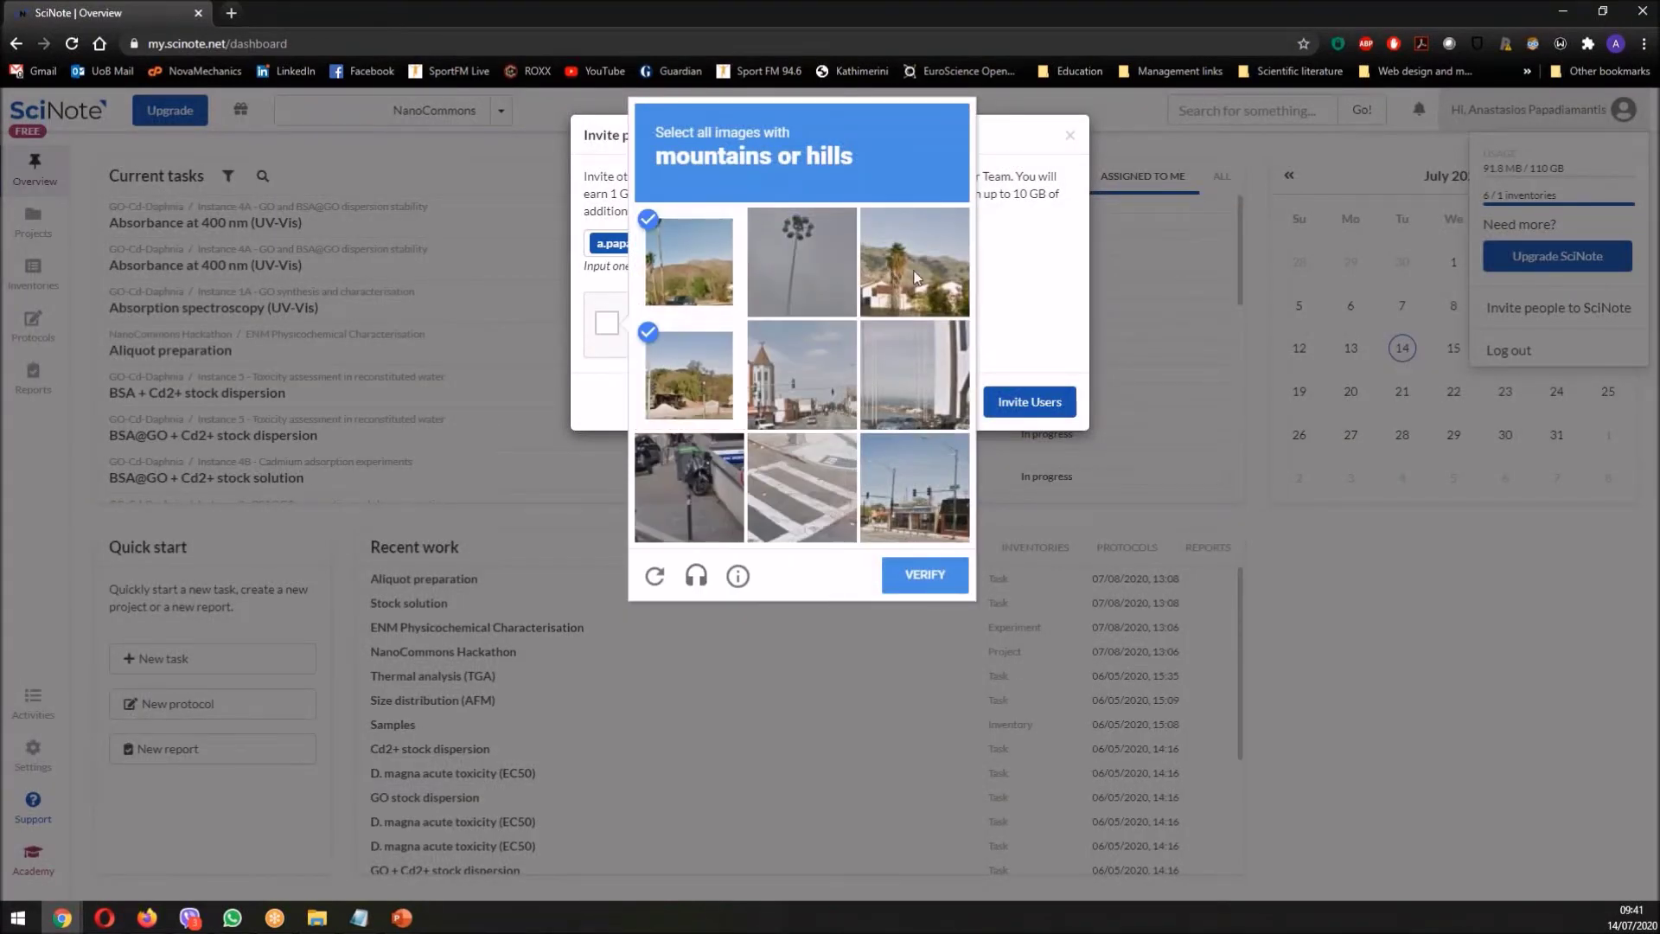
{"action": "left_click", "coordinate": [914, 262]}
{"action": "left_click", "coordinate": [924, 574]}
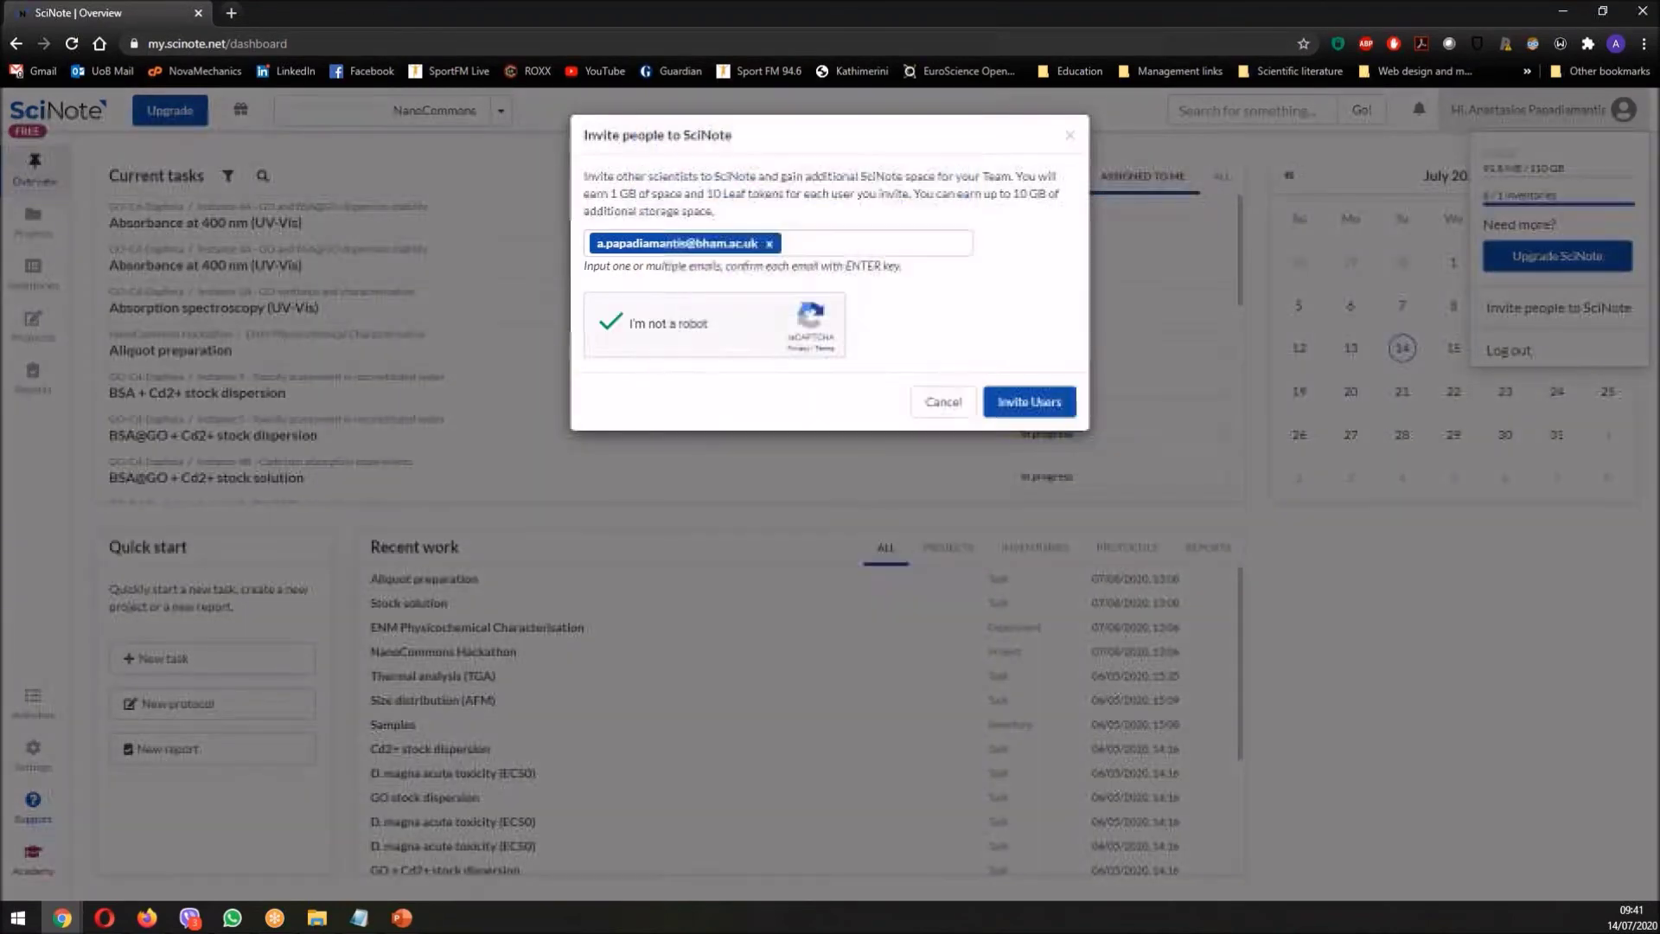
{"action": "left_click", "coordinate": [1044, 403]}
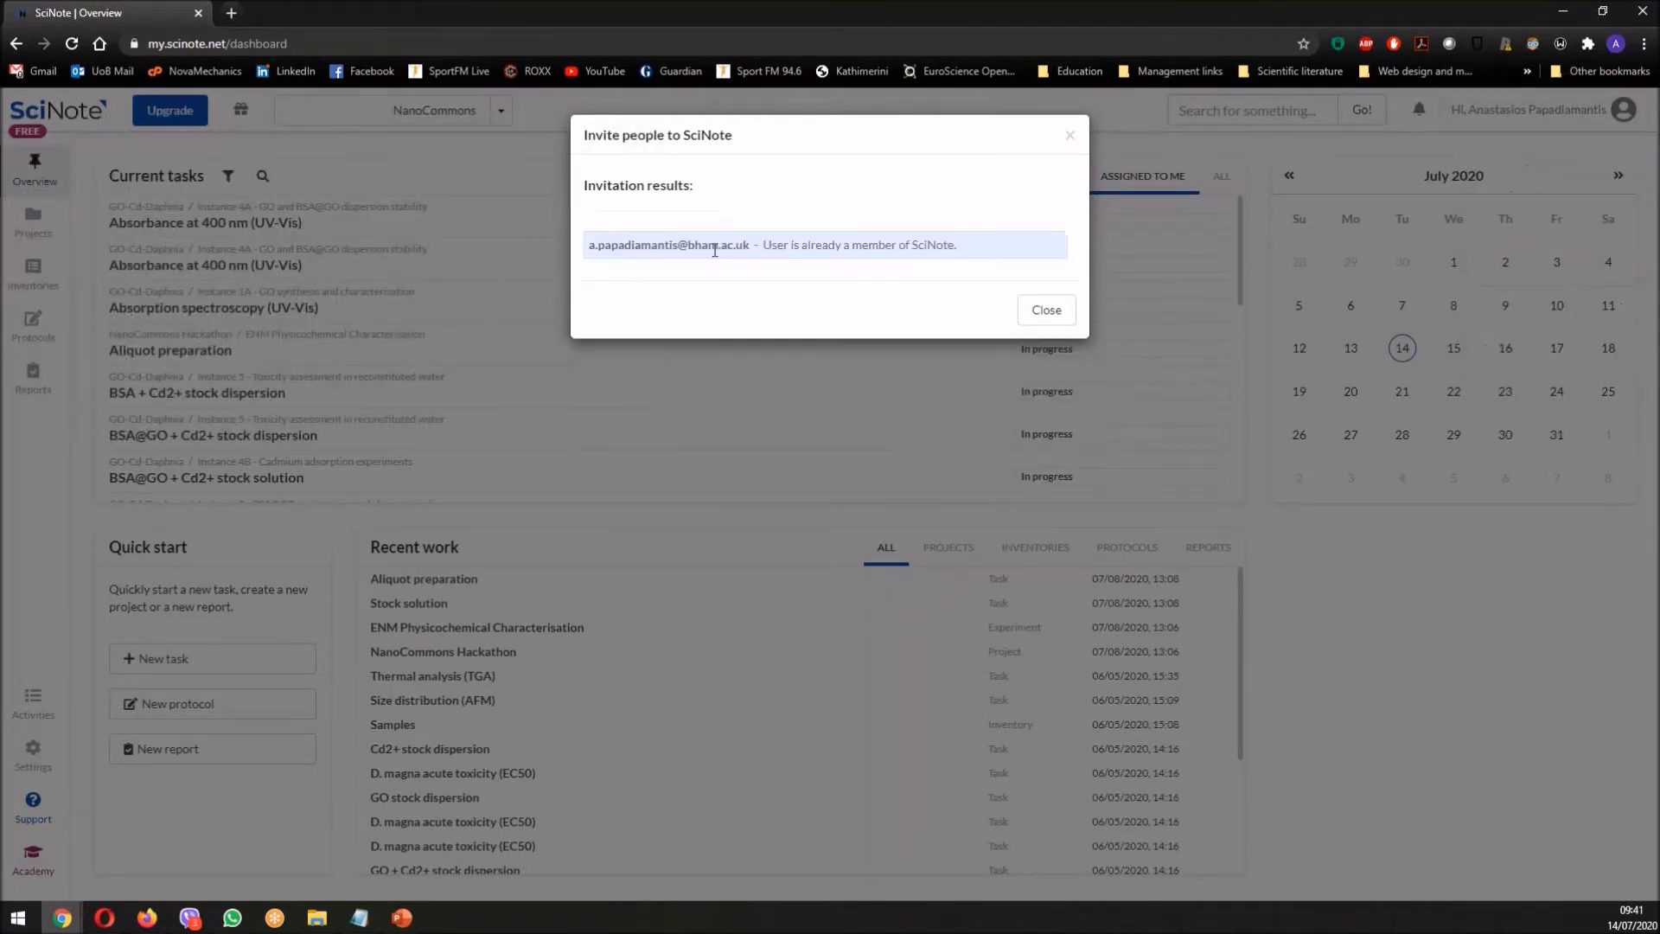
{"action": "left_click", "coordinate": [1069, 138]}
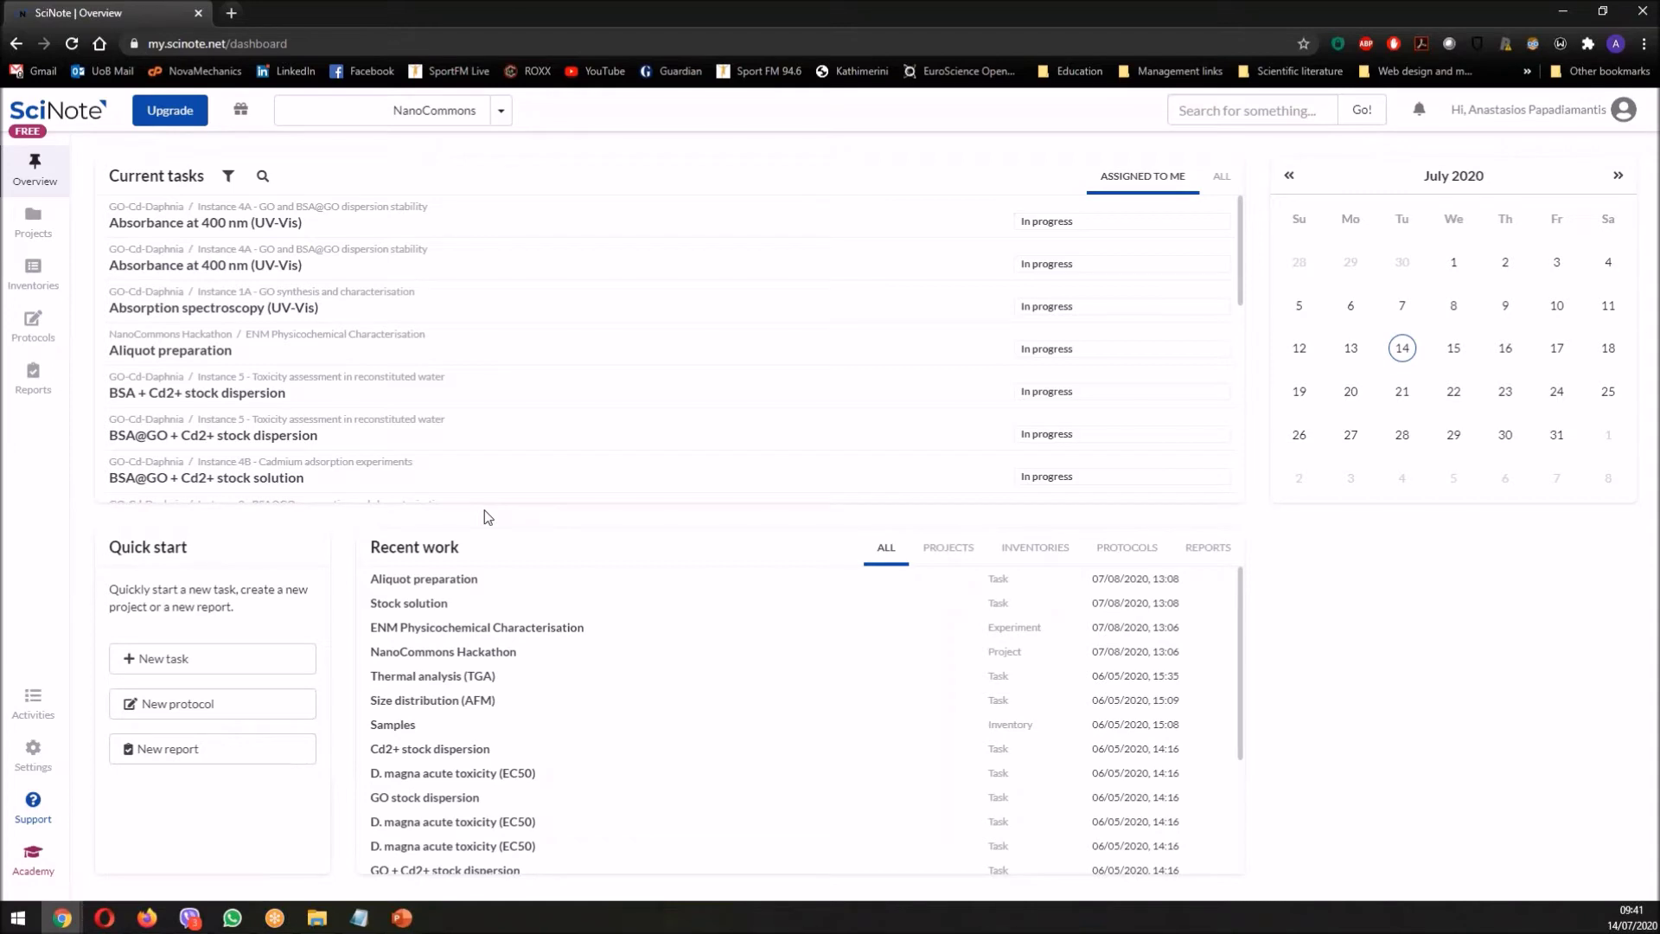
{"action": "left_click", "coordinate": [505, 117]}
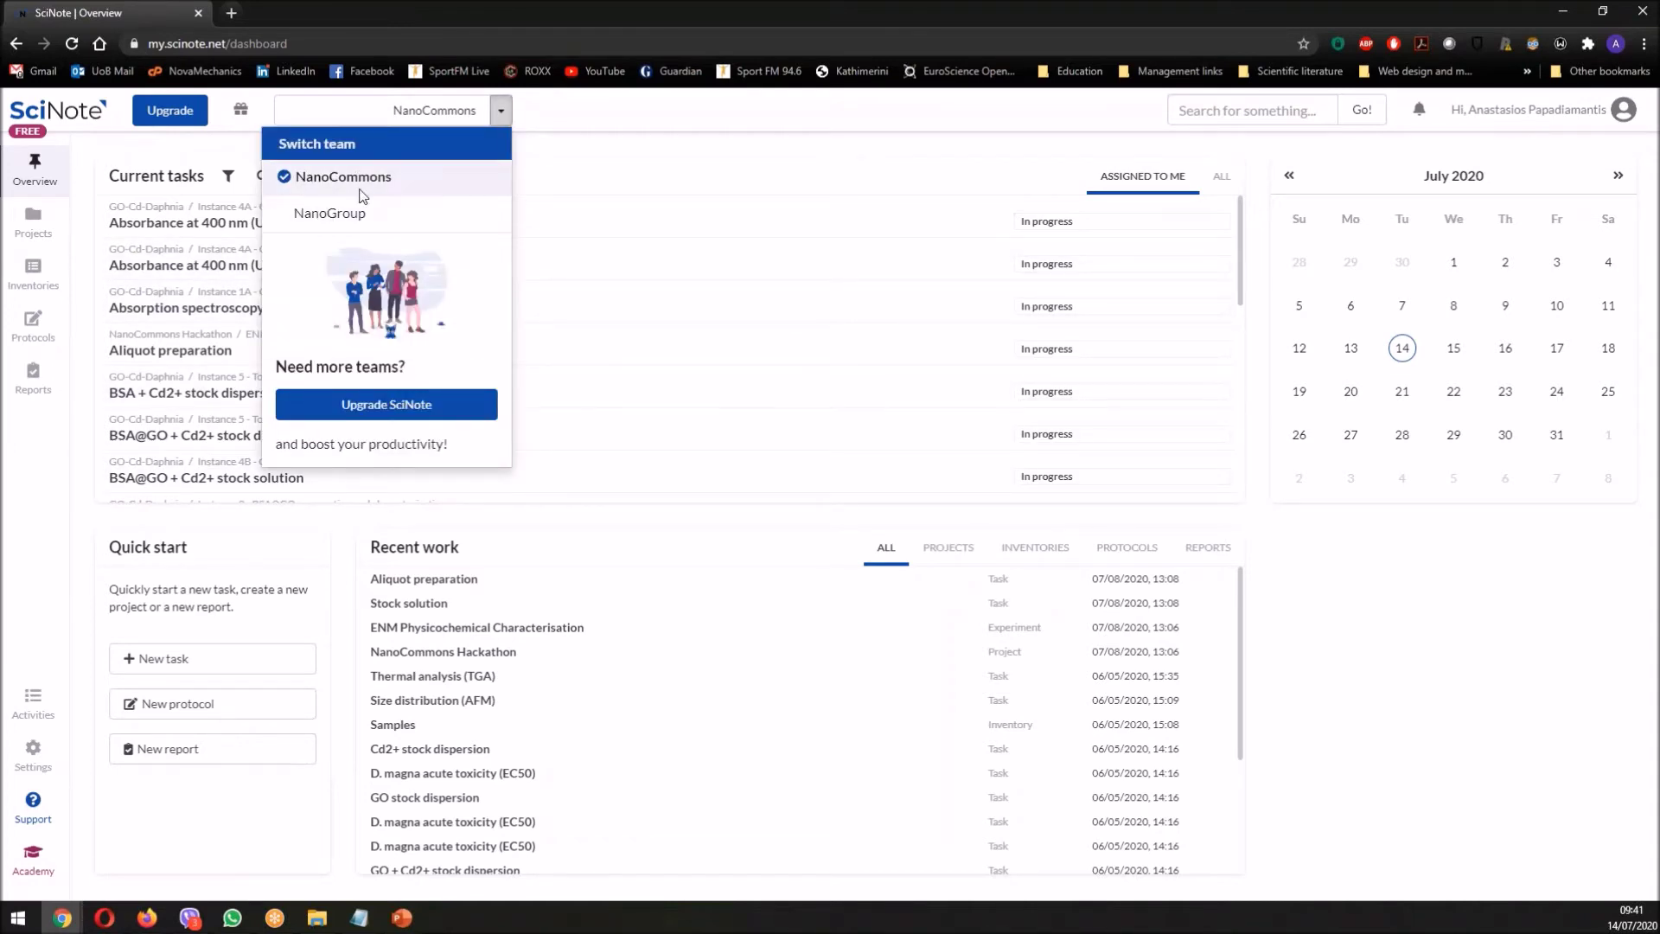
{"action": "left_click", "coordinate": [624, 104]}
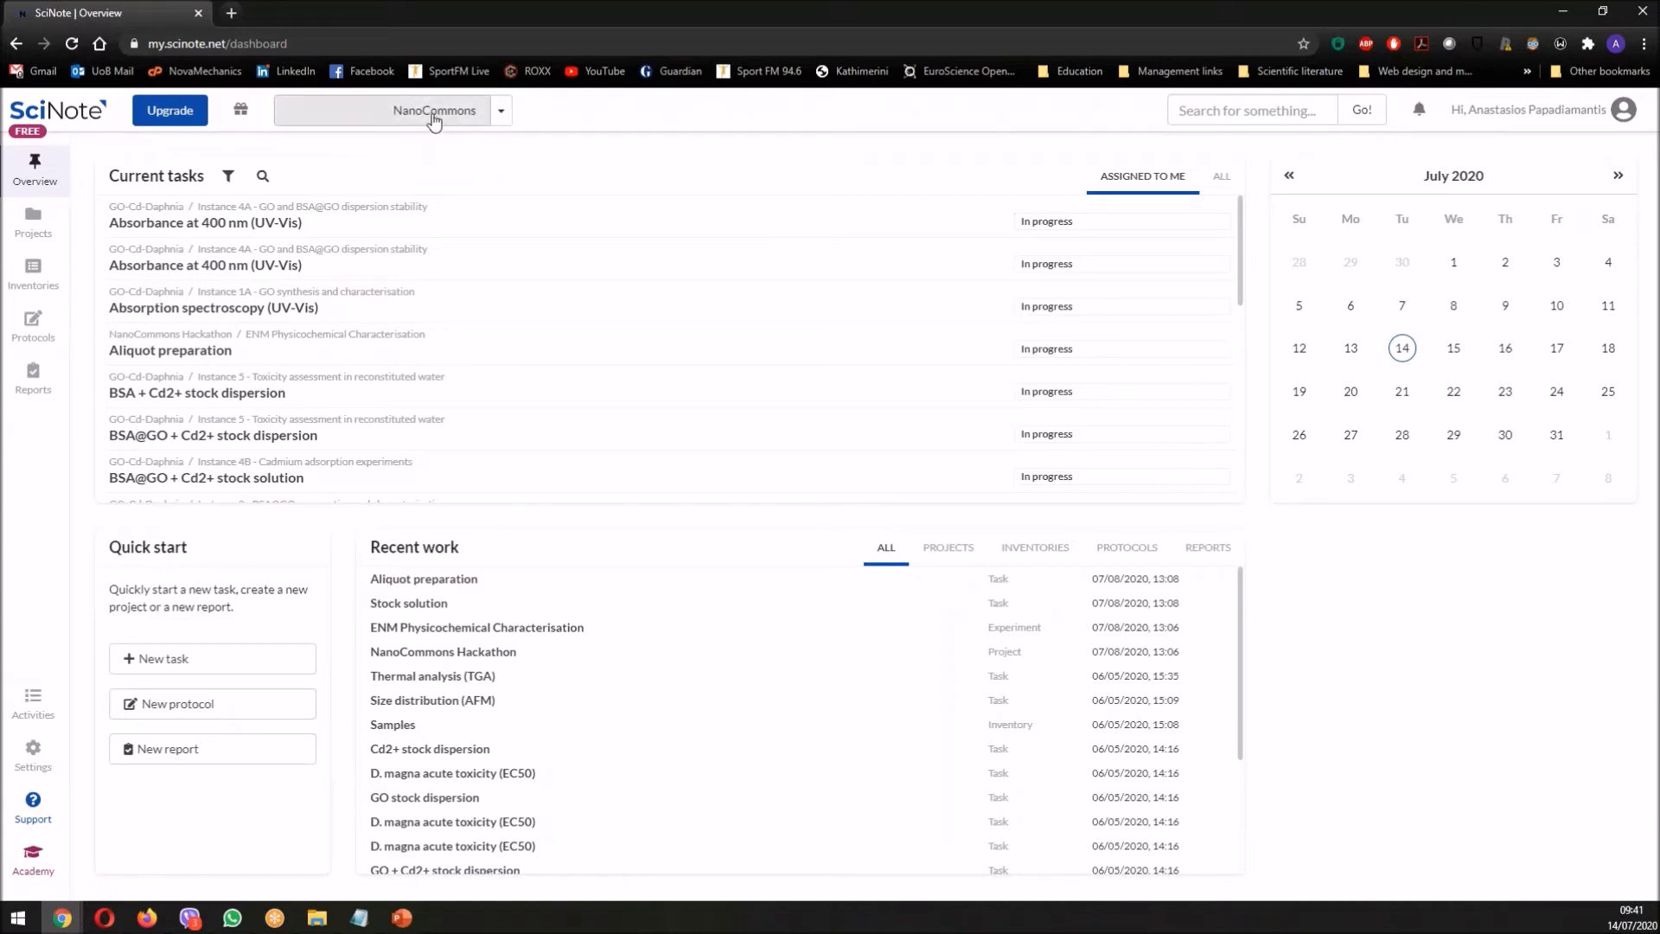
{"action": "left_click", "coordinate": [500, 111]}
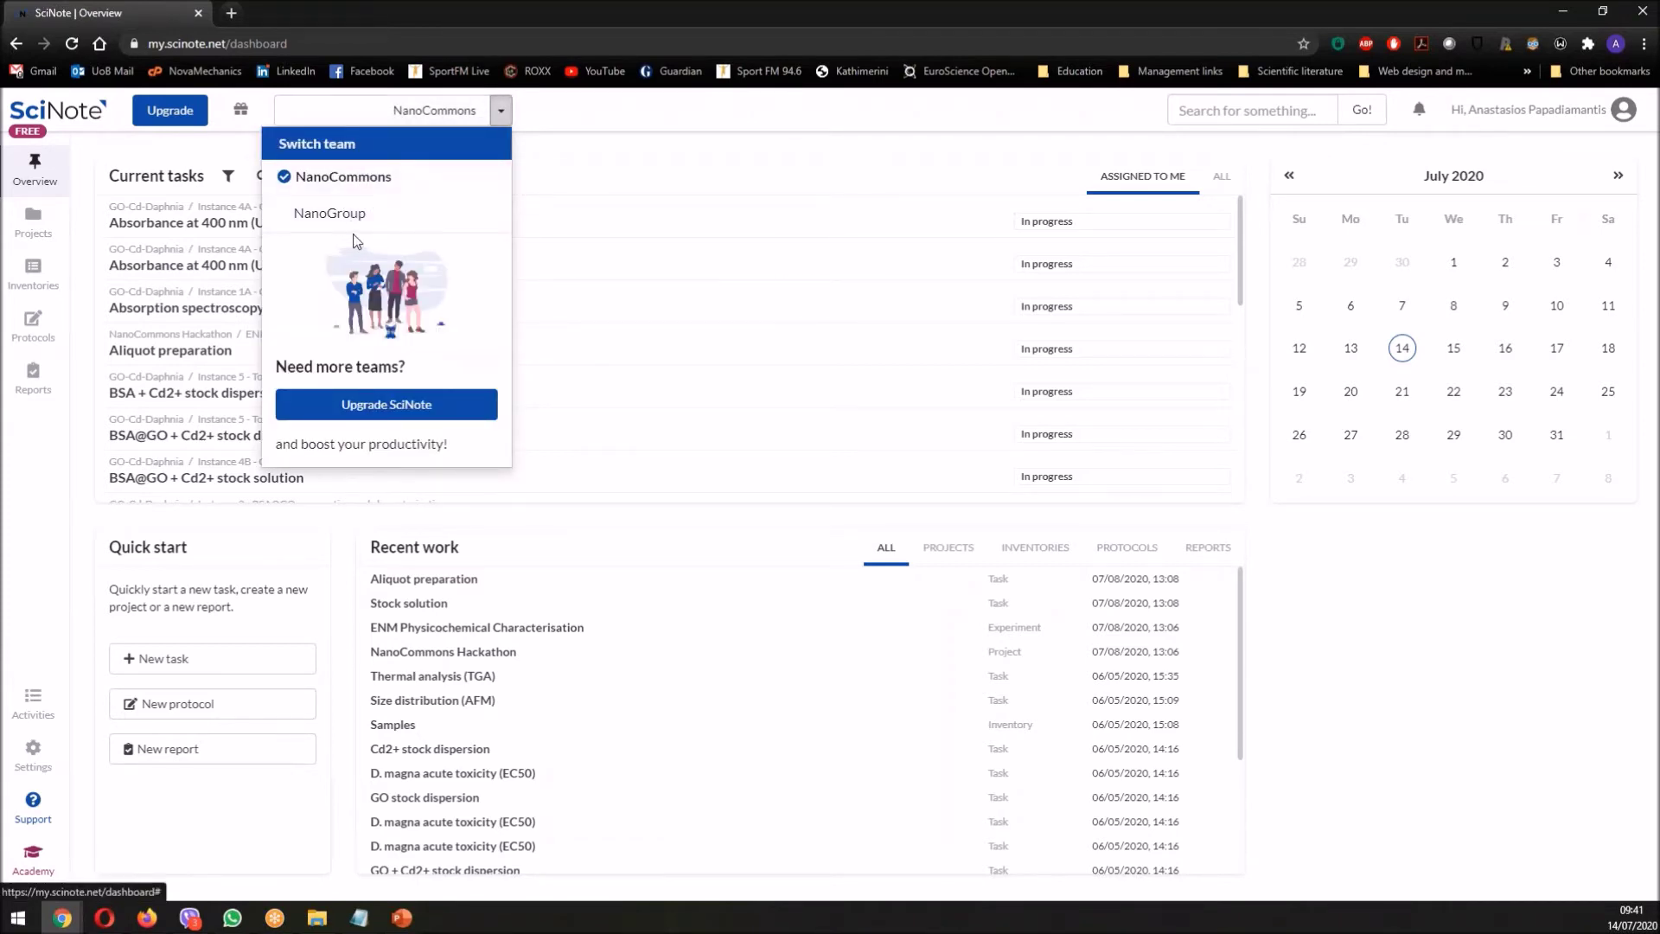
{"action": "left_click", "coordinate": [610, 109]}
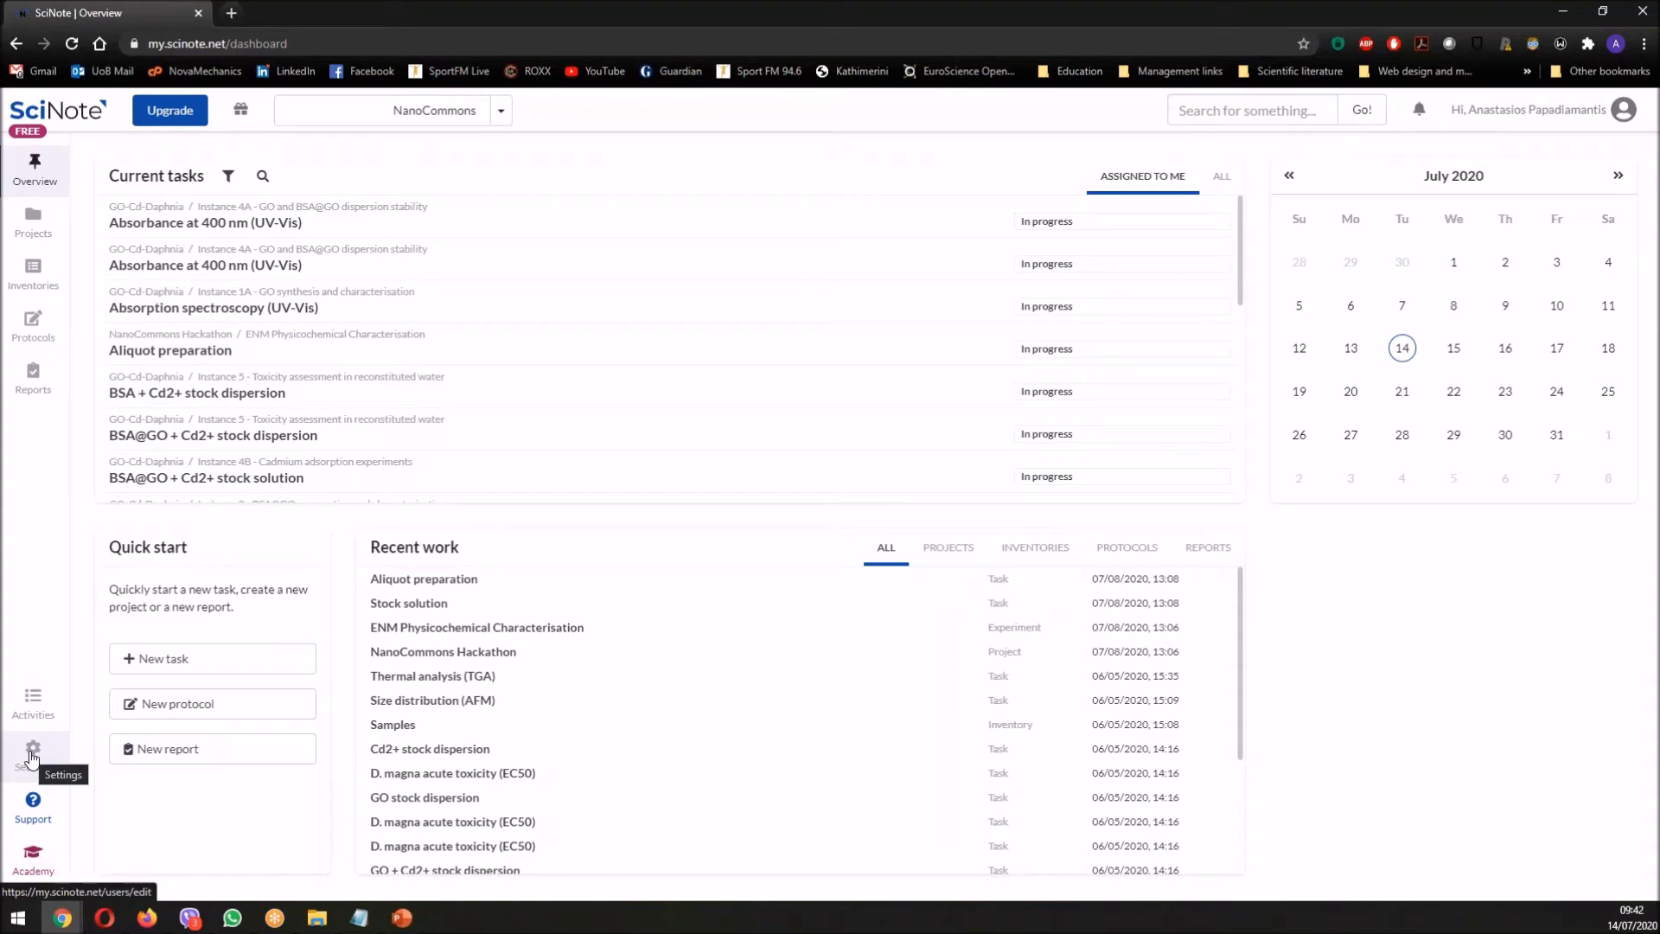
- Go to My profile settings, then collapse and re-expand the settings sidebar
{"action": "left_click", "coordinate": [47, 754]}
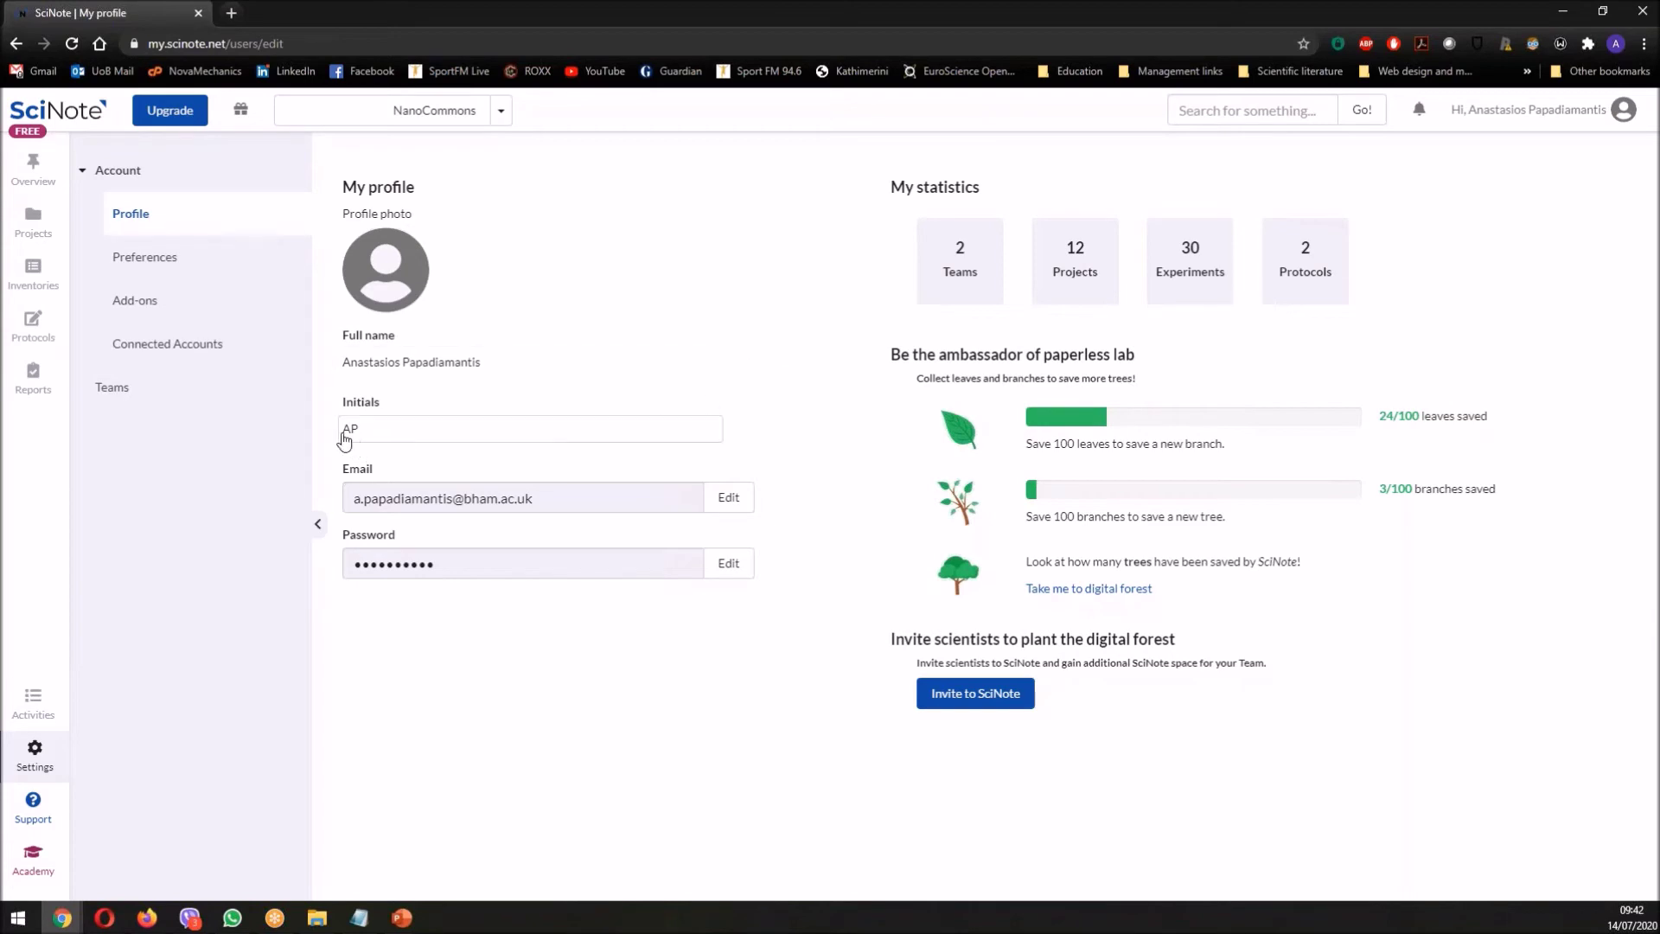
{"action": "left_click", "coordinate": [318, 524]}
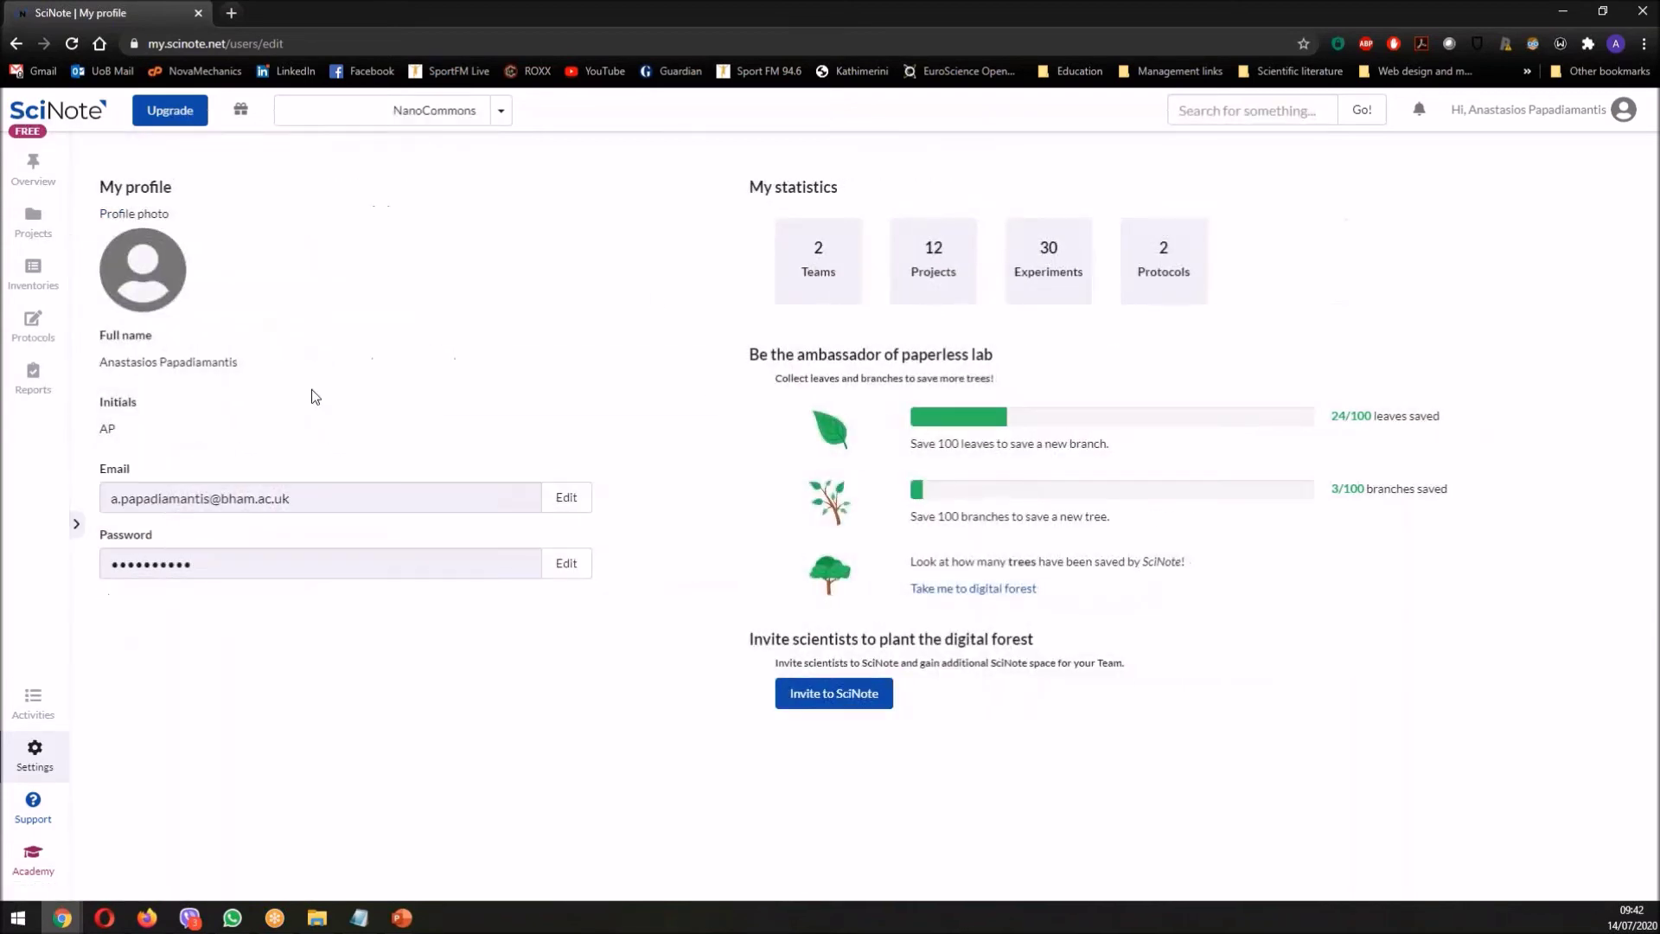
{"action": "left_click", "coordinate": [77, 525]}
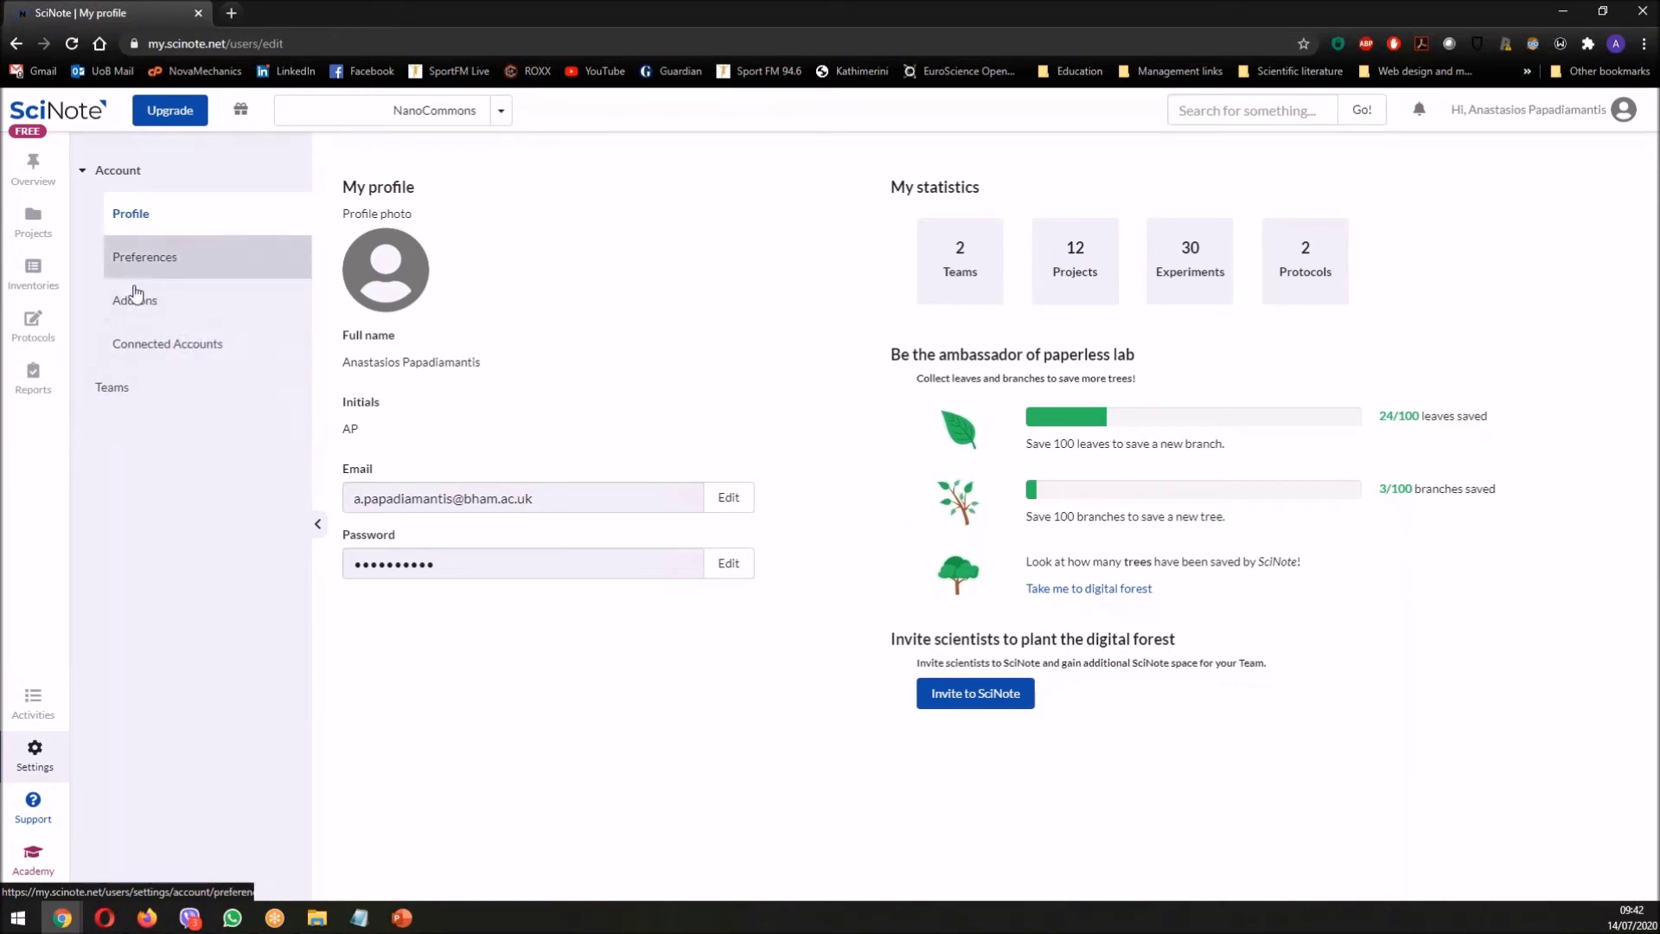
- Show the Teams settings page listing NanoCommons and NanoGroup
{"action": "left_click", "coordinate": [113, 393]}
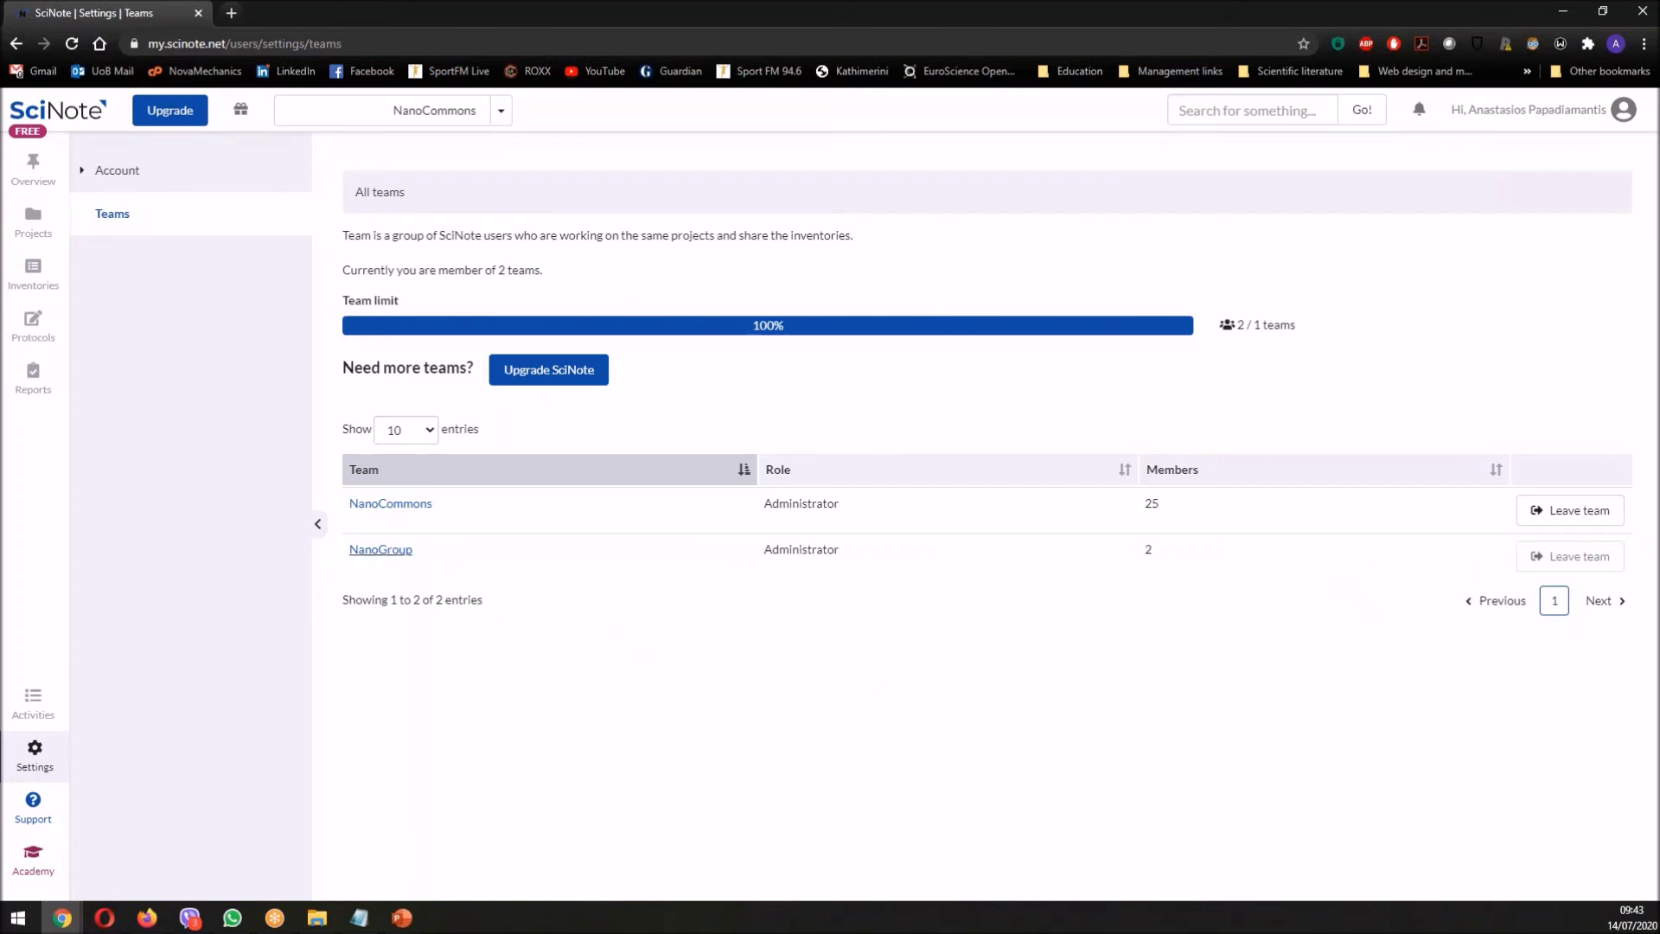
- Open the NanoGroup team's member list and collapse the settings sidebar
{"action": "left_click", "coordinate": [380, 550]}
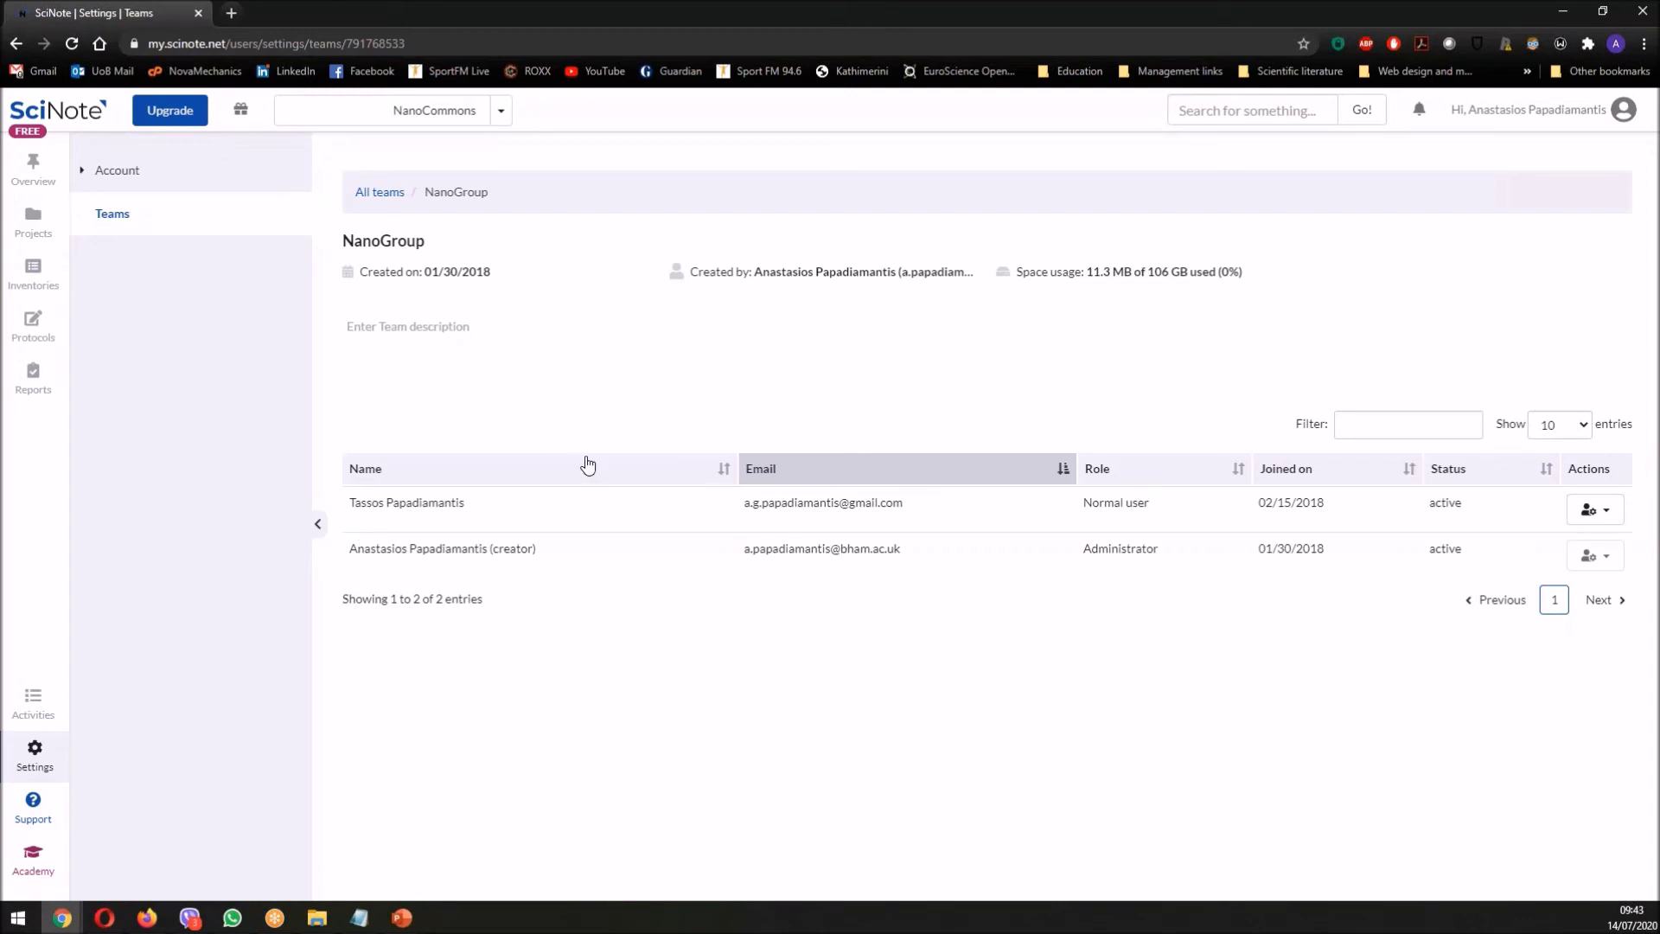
{"action": "left_click", "coordinate": [314, 528]}
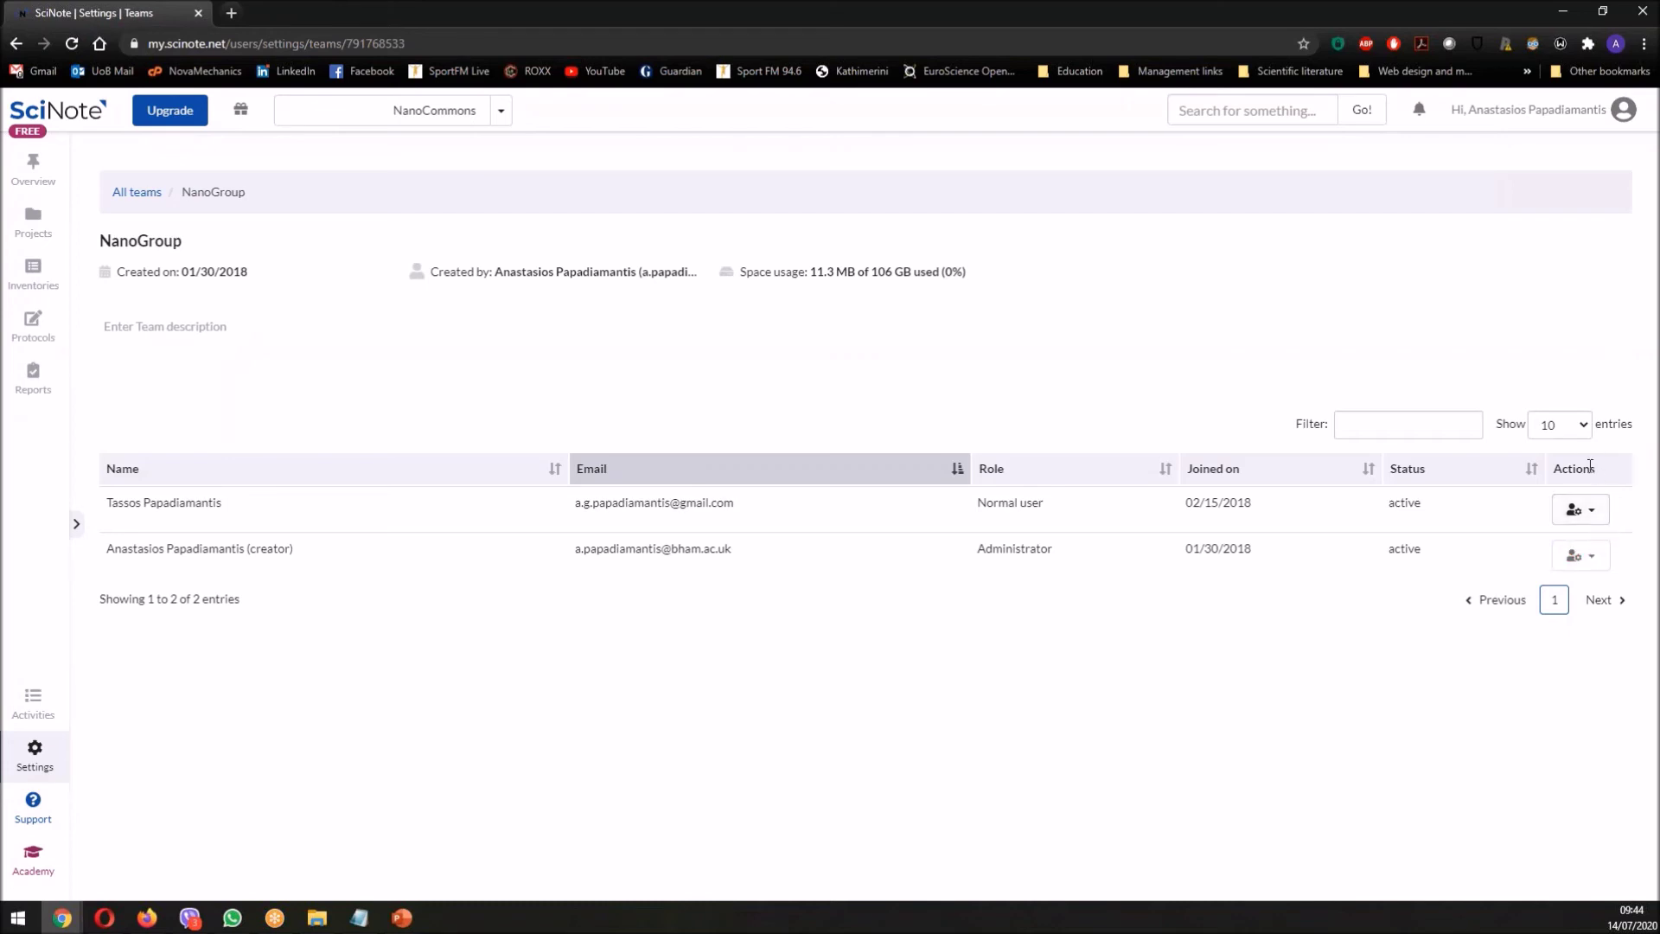
- Change the first NanoGroup member's role from Normal user to Administrator
{"action": "left_click", "coordinate": [1596, 517]}
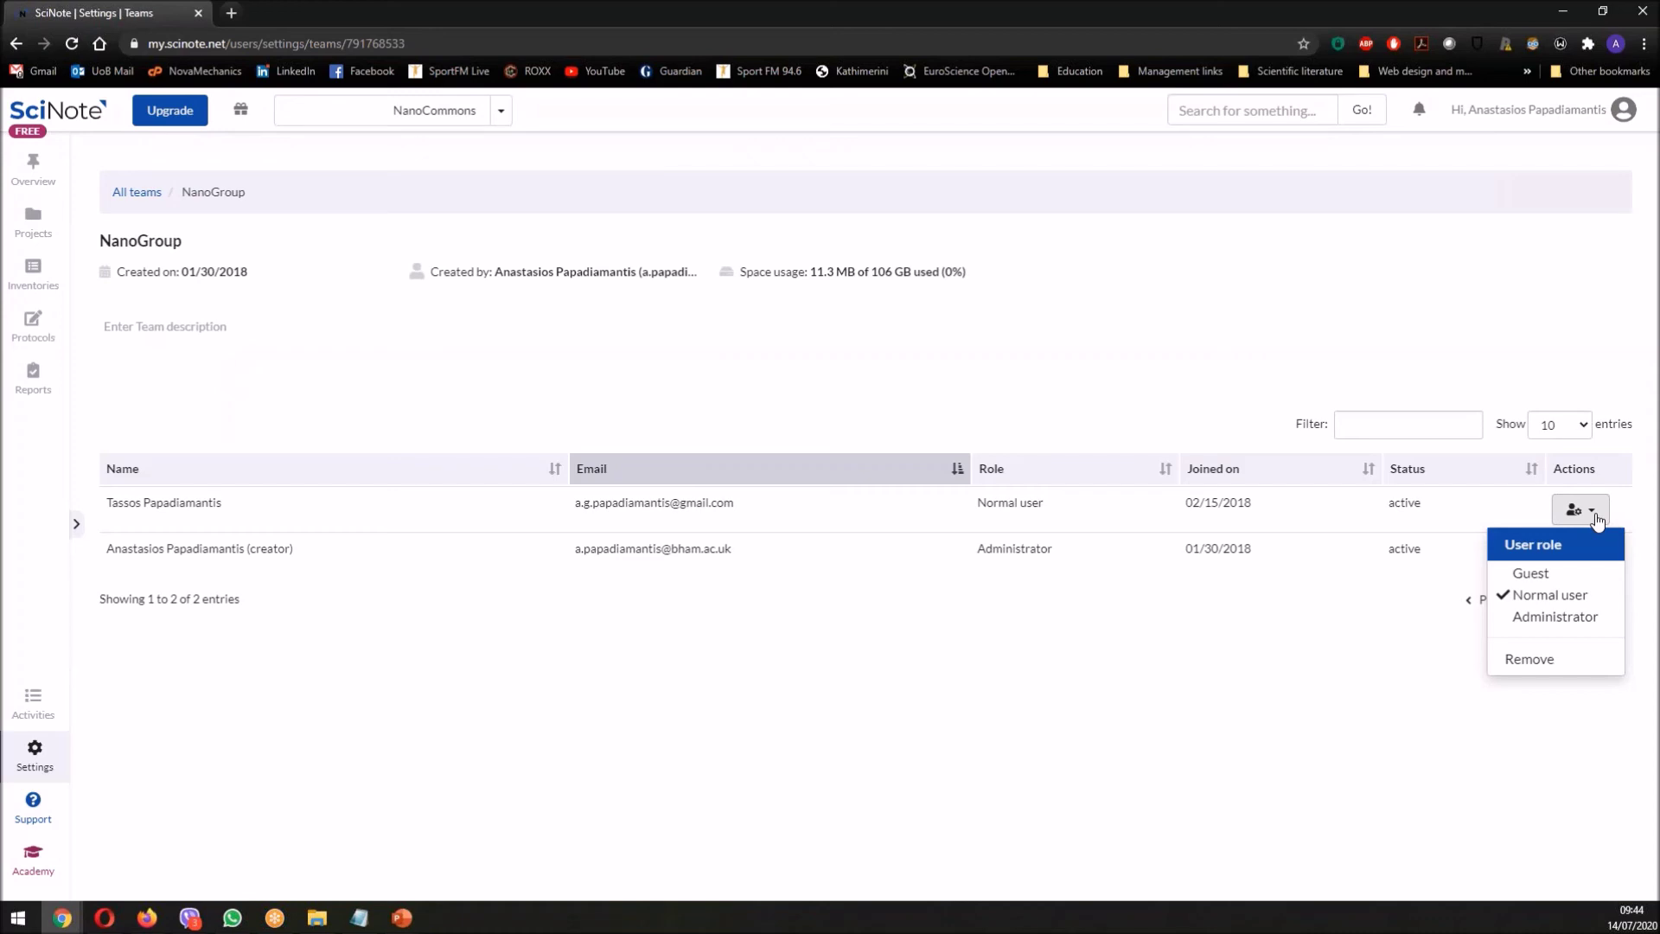
{"action": "left_click", "coordinate": [1548, 617]}
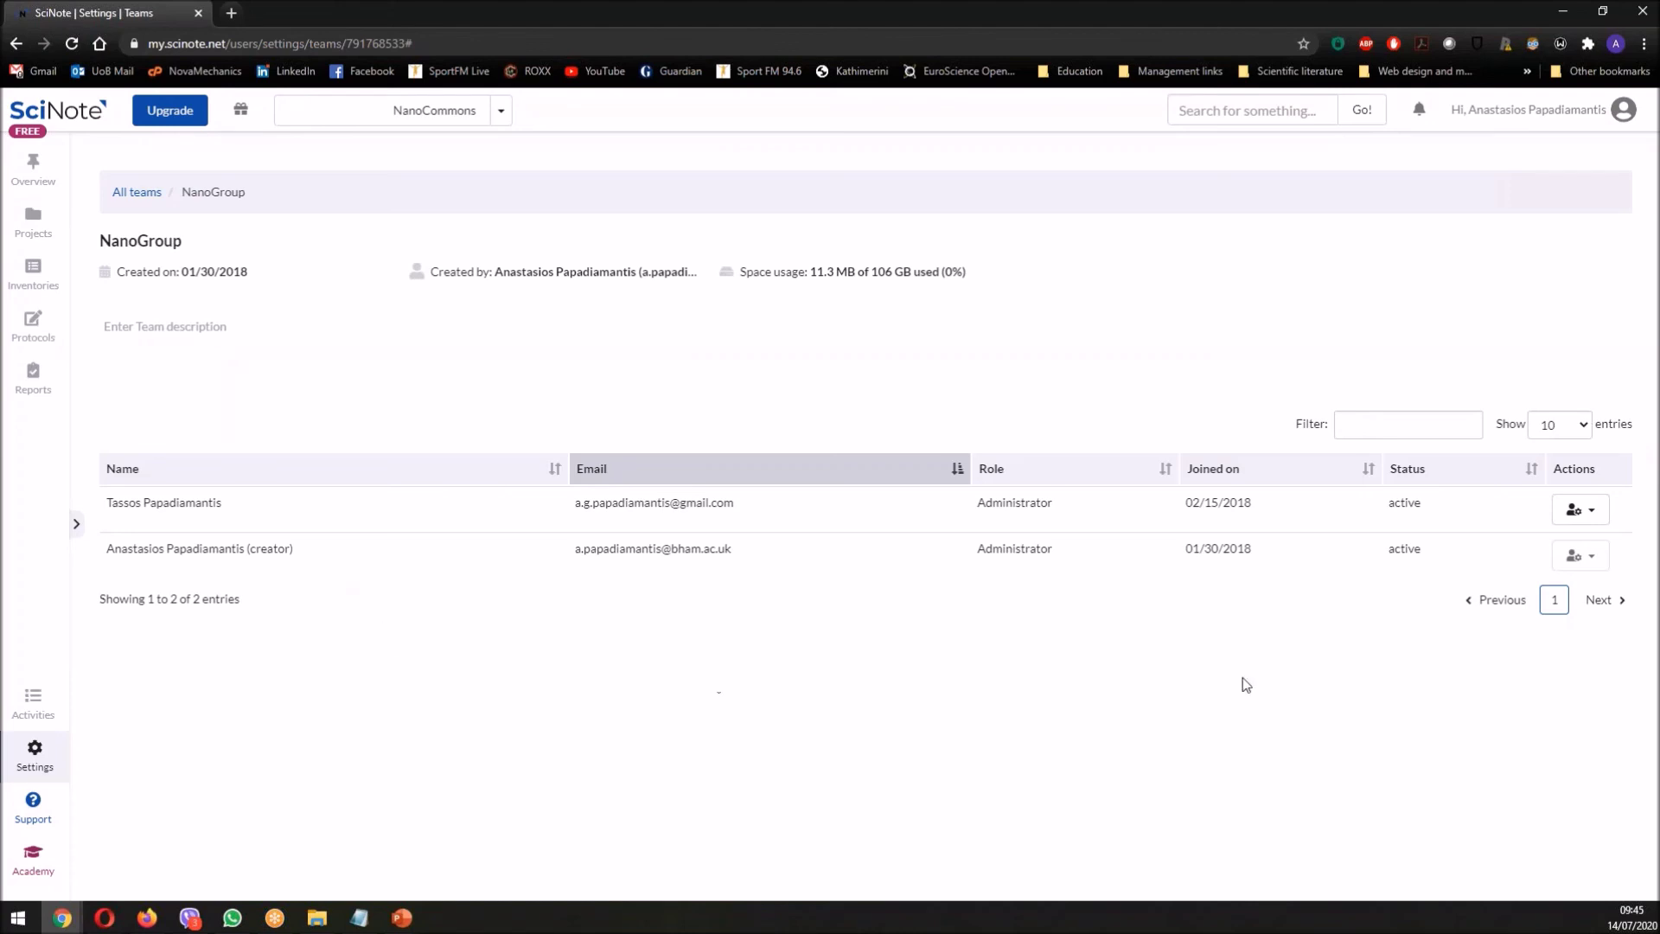
- Set the first member back to Normal user, then change their role to Guest
{"action": "left_click", "coordinate": [1600, 525]}
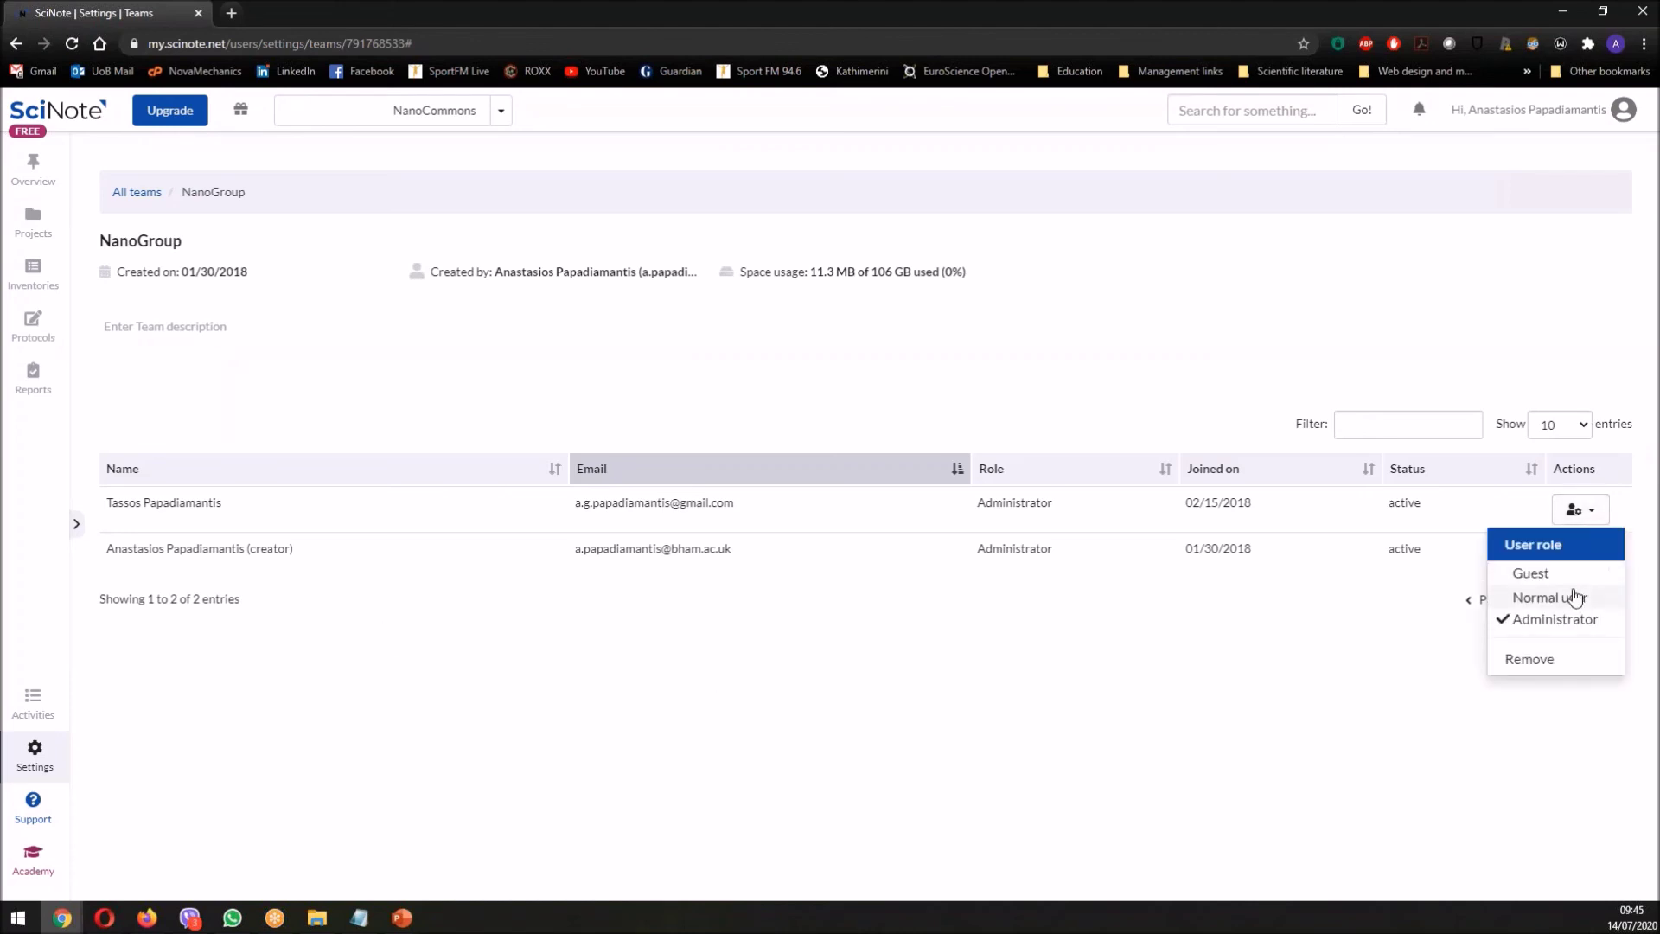
{"action": "left_click", "coordinate": [1267, 601]}
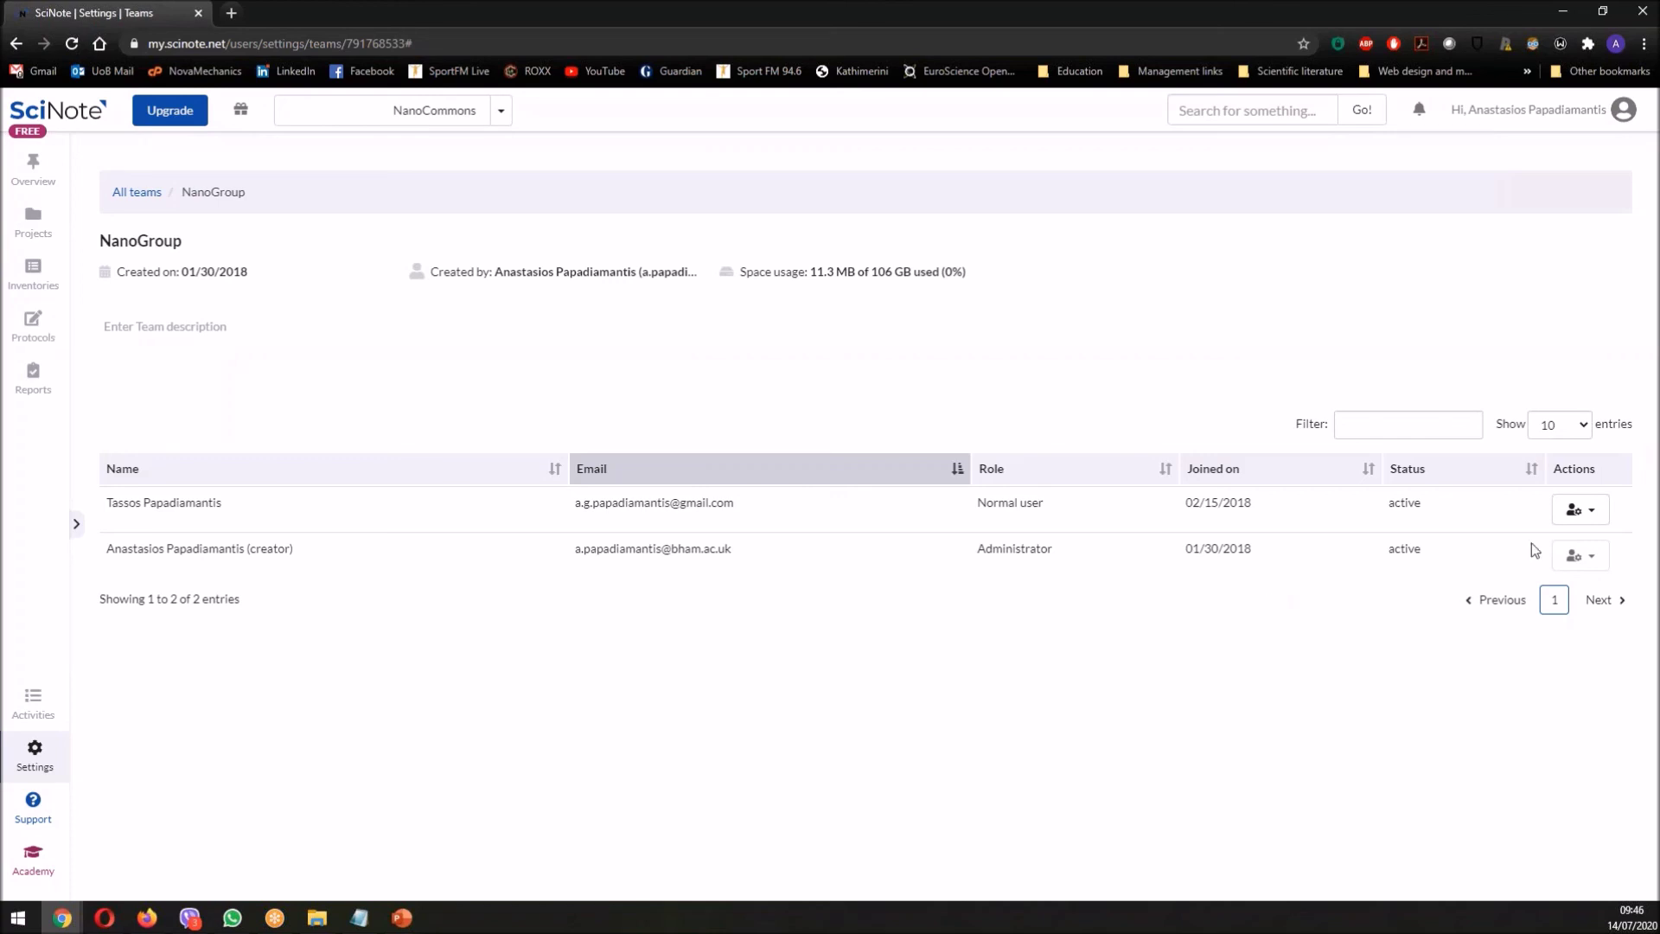
{"action": "left_click", "coordinate": [1600, 517]}
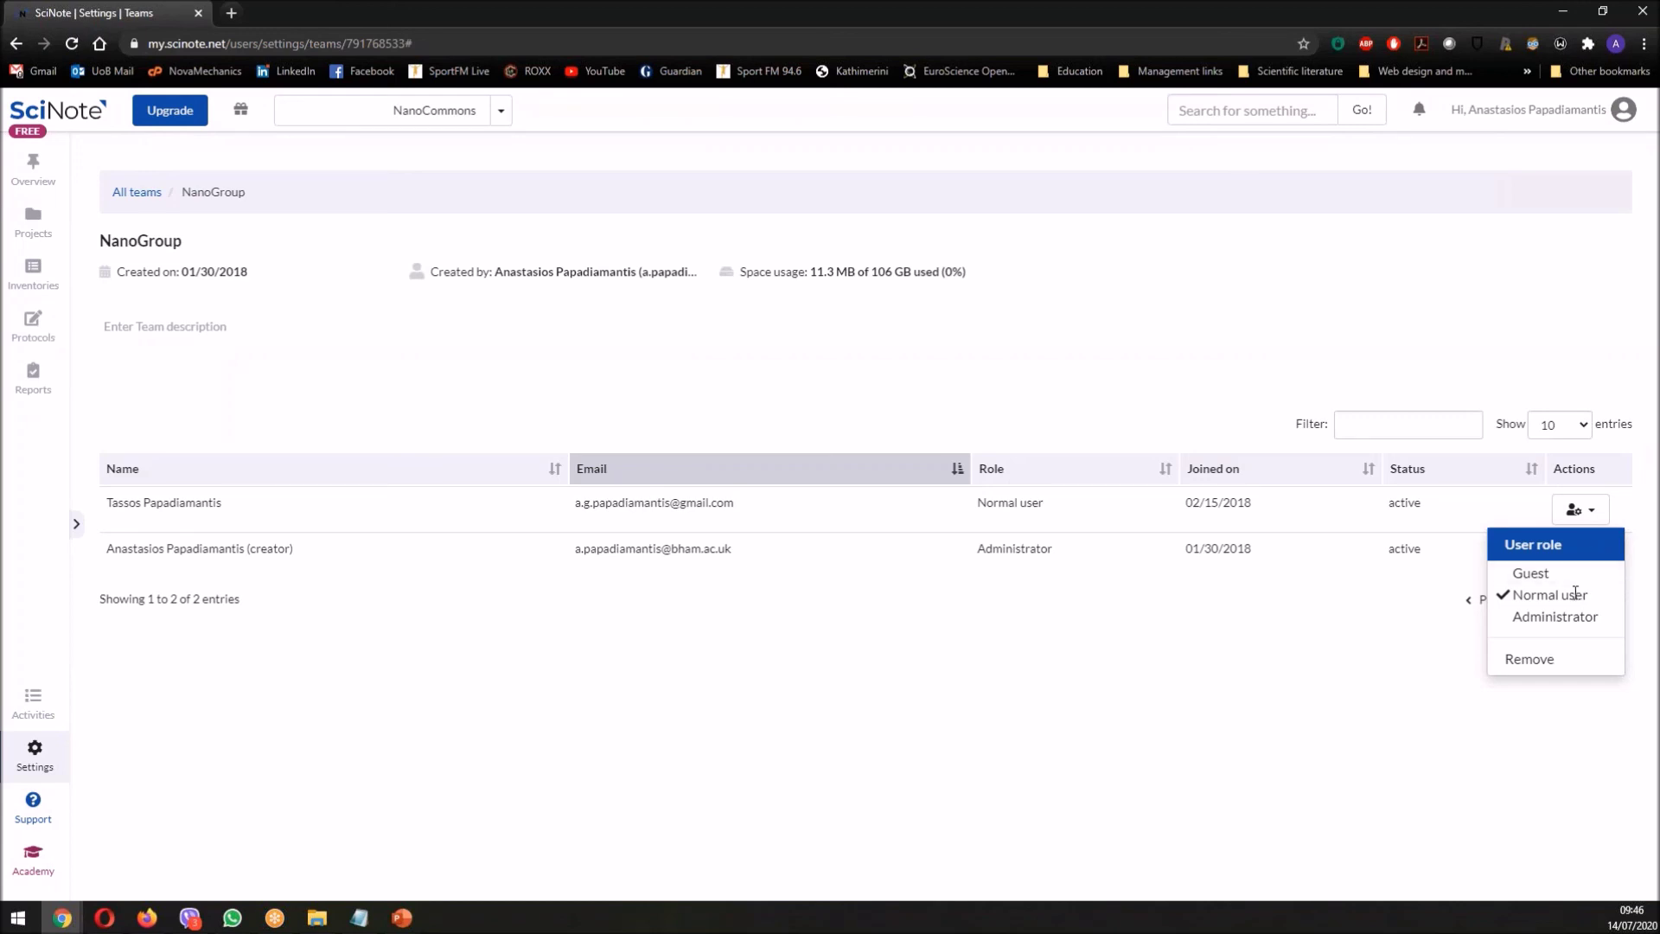
{"action": "left_click", "coordinate": [1531, 573]}
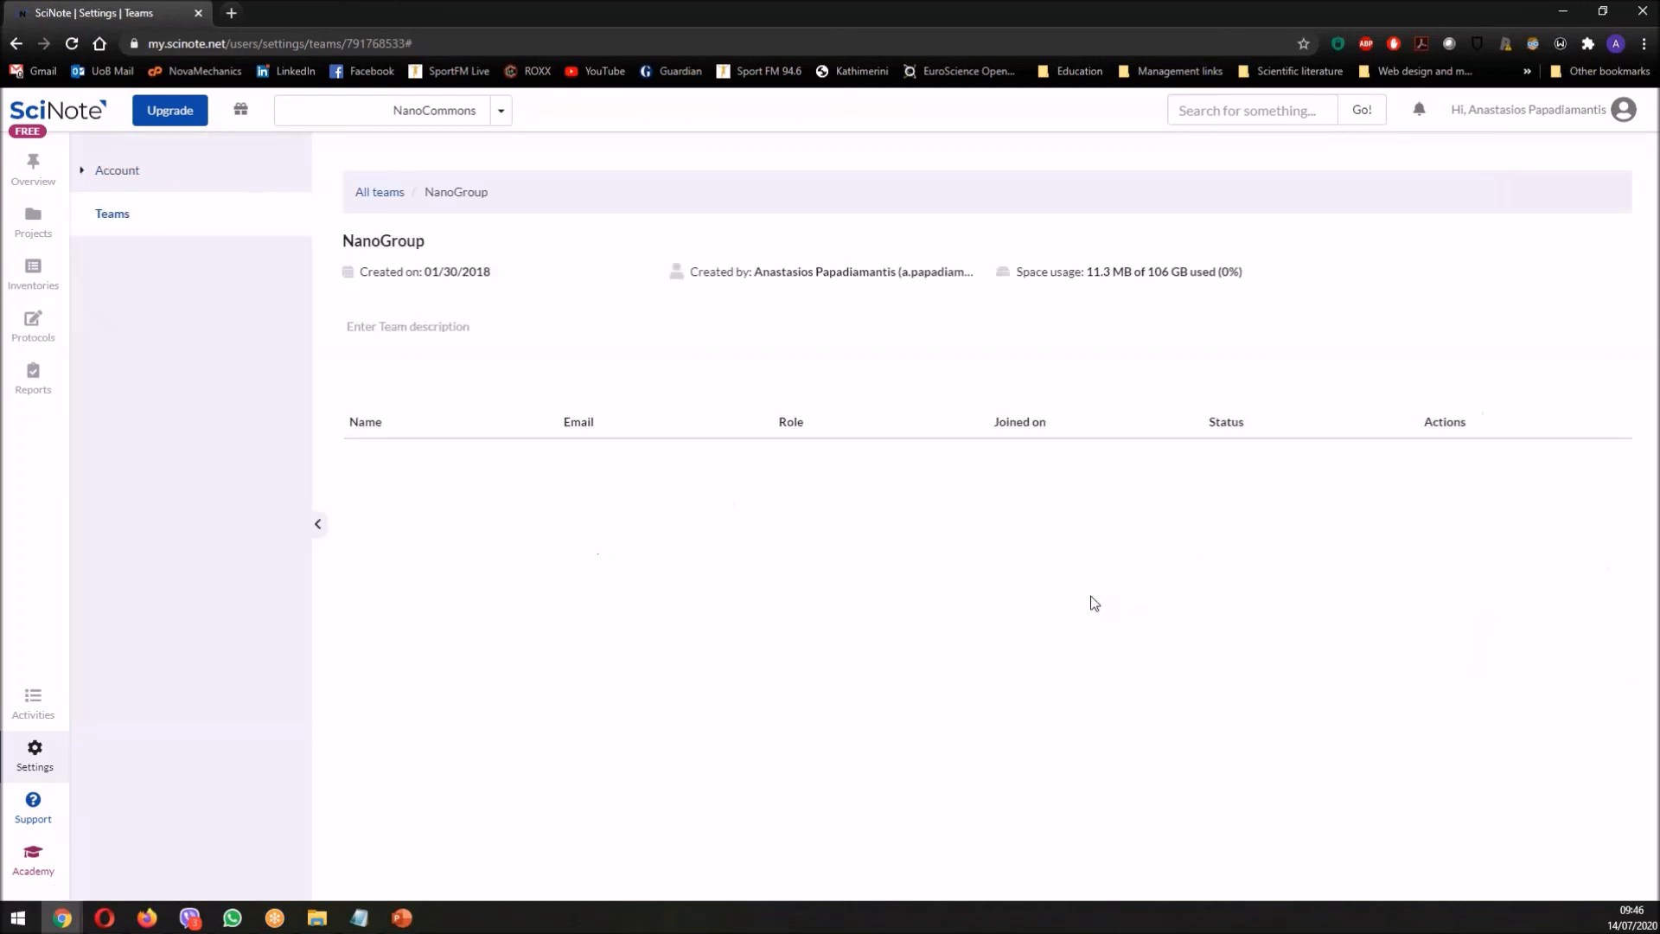